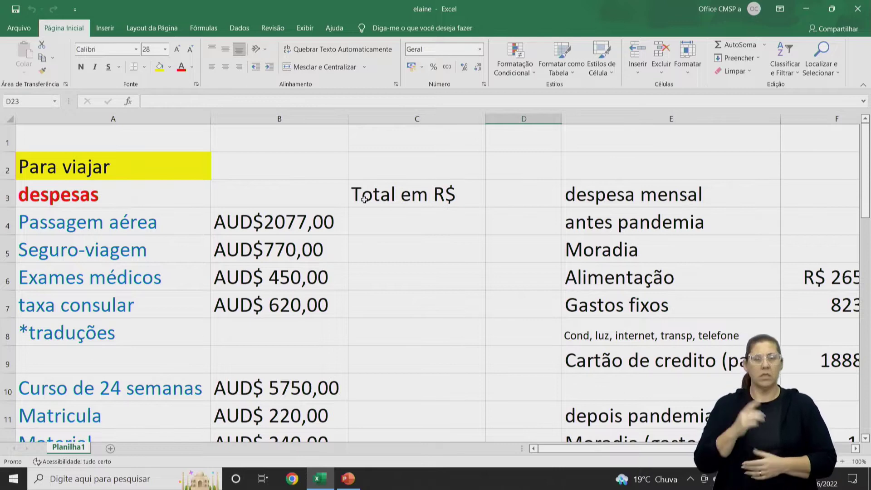
pyautogui.click(380, 140)
pyautogui.write('1 real - ')
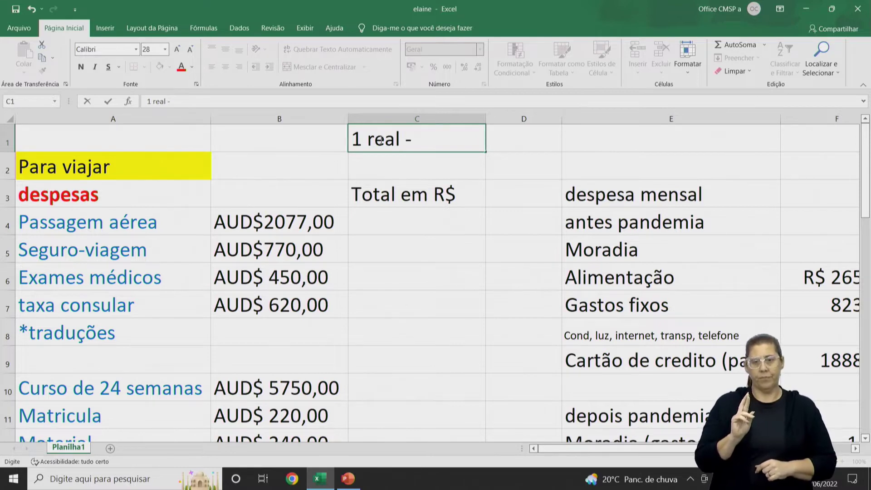
pyautogui.write('3')
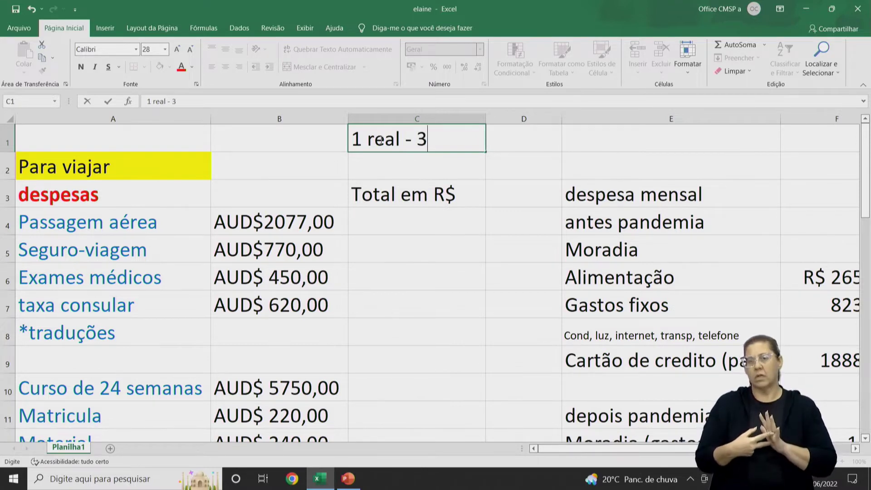
pyautogui.write(',')
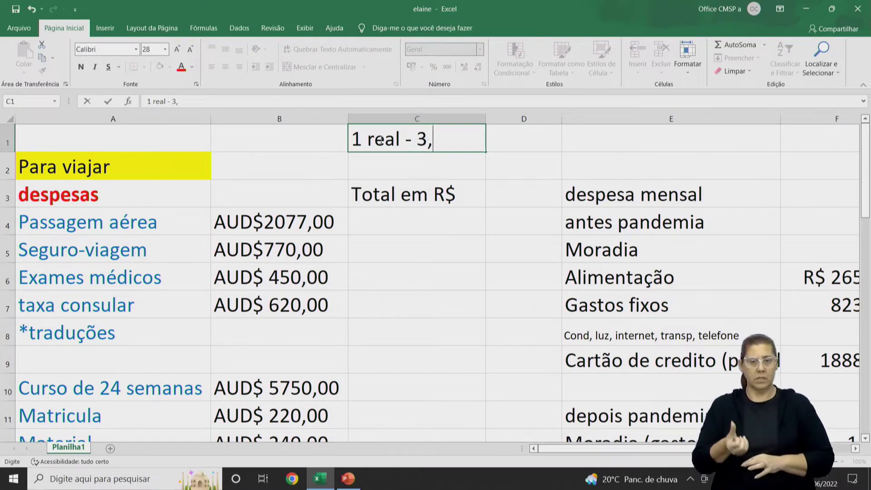
pyautogui.write('61')
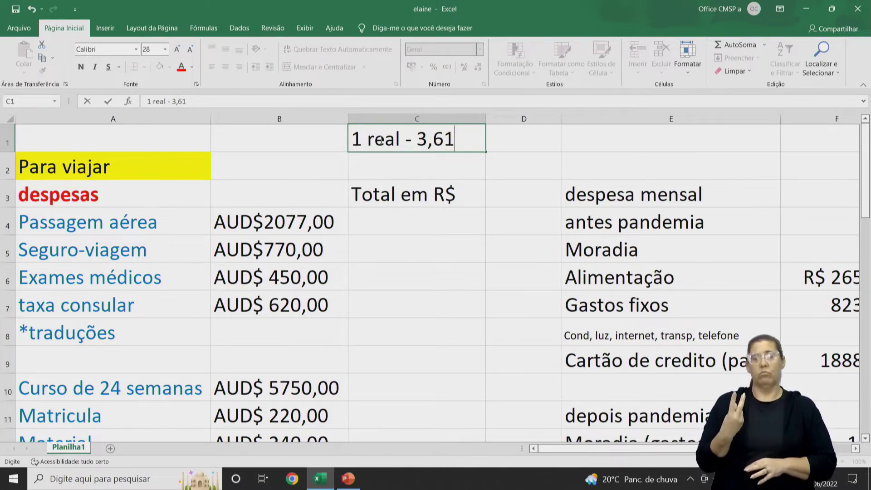
pyautogui.press('BackSpace')
pyautogui.press('BackSpace')
pyautogui.press('BackSpace')
pyautogui.press('BackSpace')
pyautogui.press('BackSpace')
pyautogui.press('BackSpace')
pyautogui.press('BackSpace')
pyautogui.press('BackSpace')
pyautogui.press('BackSpace')
pyautogui.press('BackSpace')
pyautogui.press('BackSpace')
pyautogui.press('BackSpace')
pyautogui.press('BackSpace')
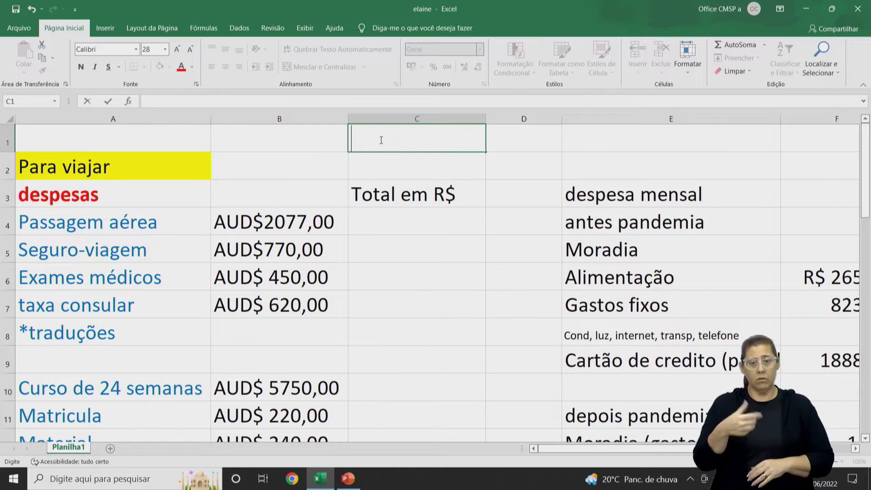
# Step: Write the exchange rate note "3,61 reais - 1 AU$" in cell C1 above the Total em R$ heading
pyautogui.write('3,61 reais  -  1 AD')
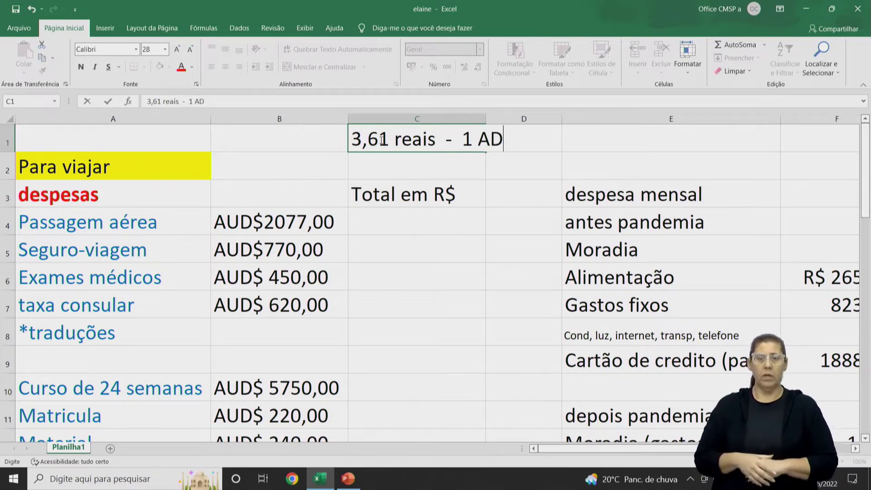
pyautogui.press('BackSpace')
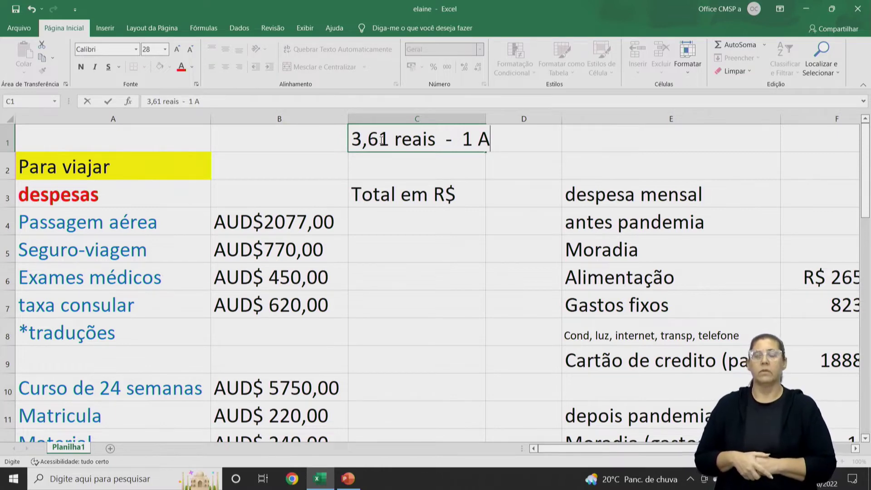
pyautogui.write('U$')
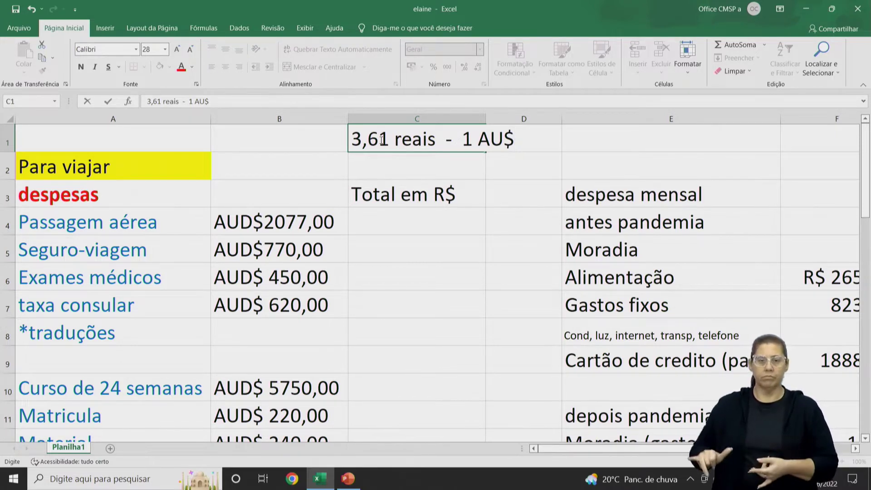
# Step: Convert the Passagem aérea expense to reais in cell C4 with the formula =3,61*2077
pyautogui.click(365, 226)
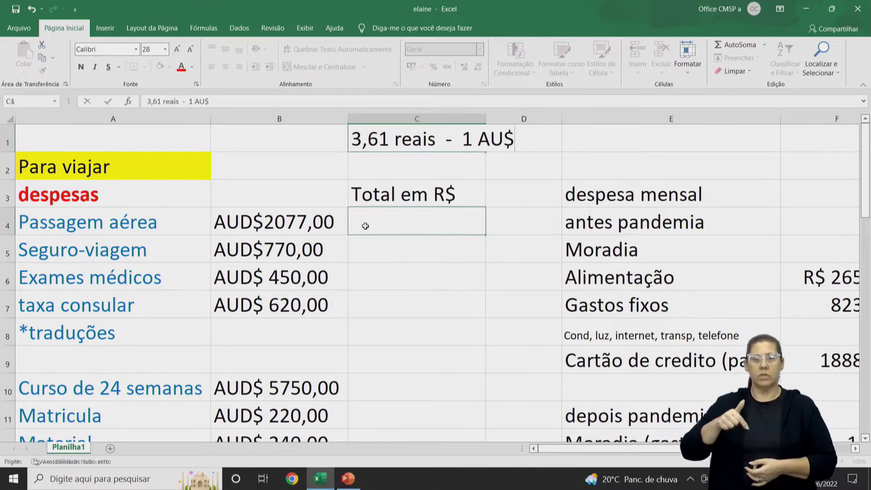
pyautogui.write('=')
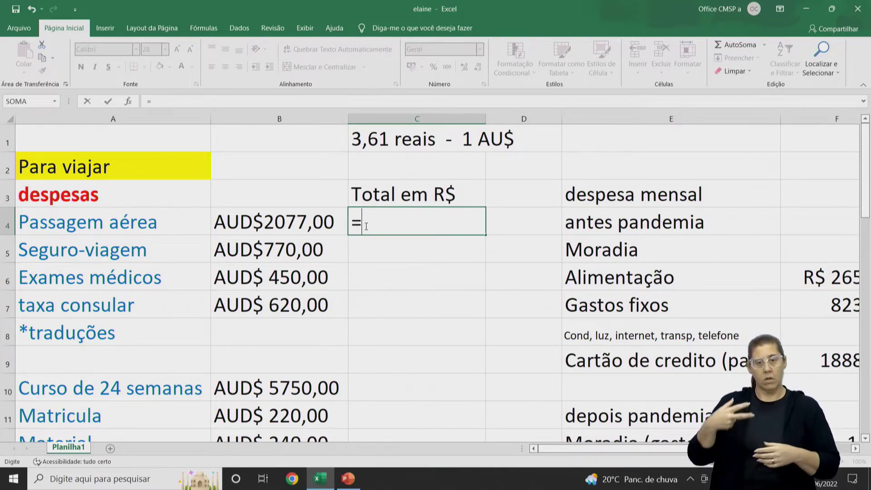
pyautogui.write('3, 61')
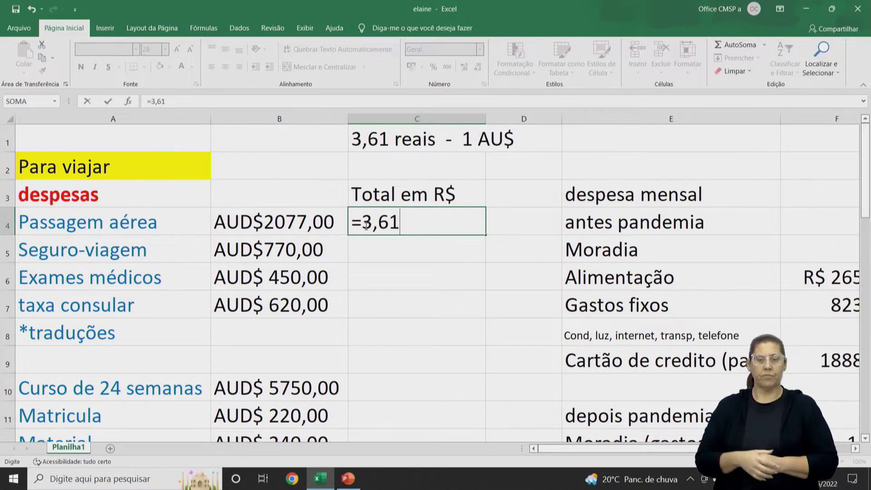
pyautogui.write('*')
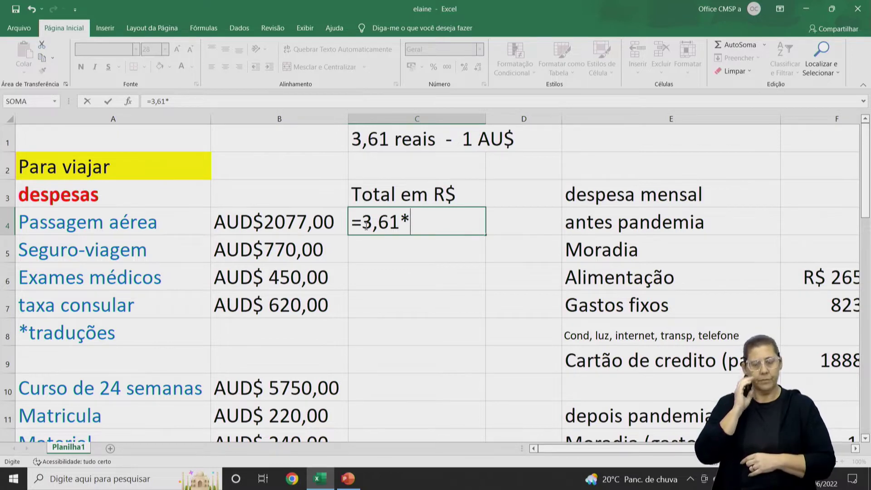
pyautogui.write('2077')
pyautogui.press('Return')
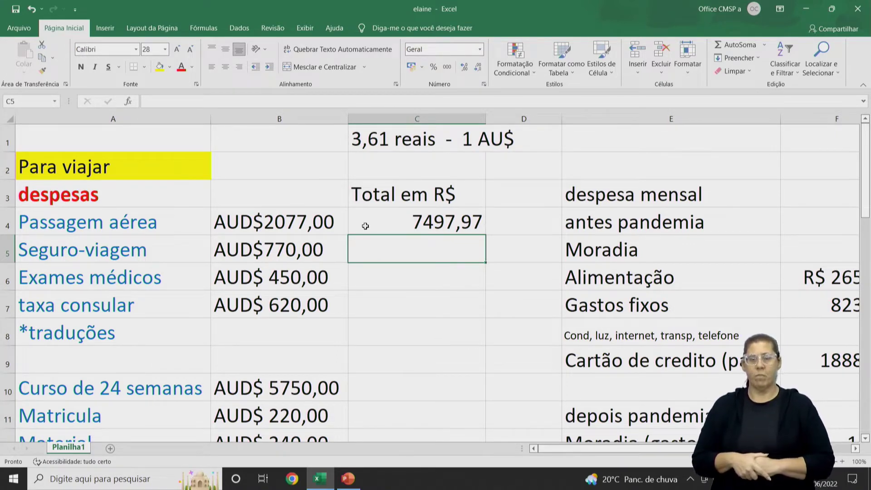
# Step: Convert the Seguro-viagem expense to reais in cell C5 with the formula =3,61*770
pyautogui.write('=')
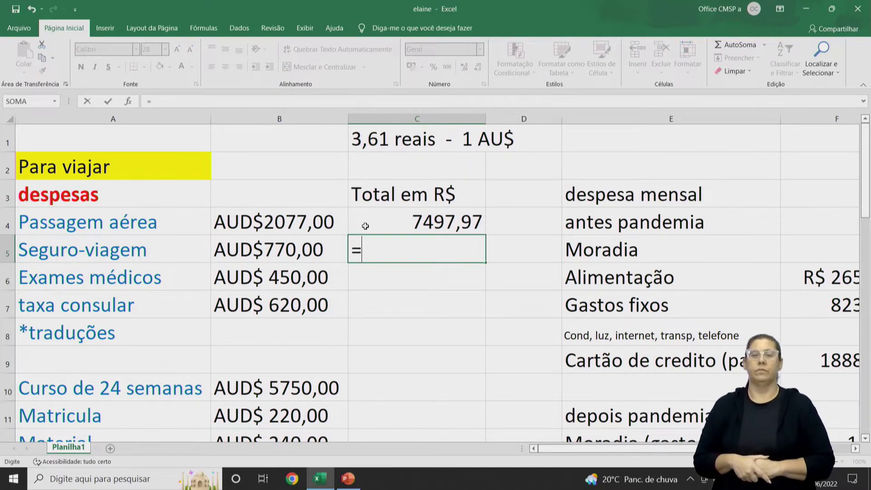
pyautogui.write('3,61*')
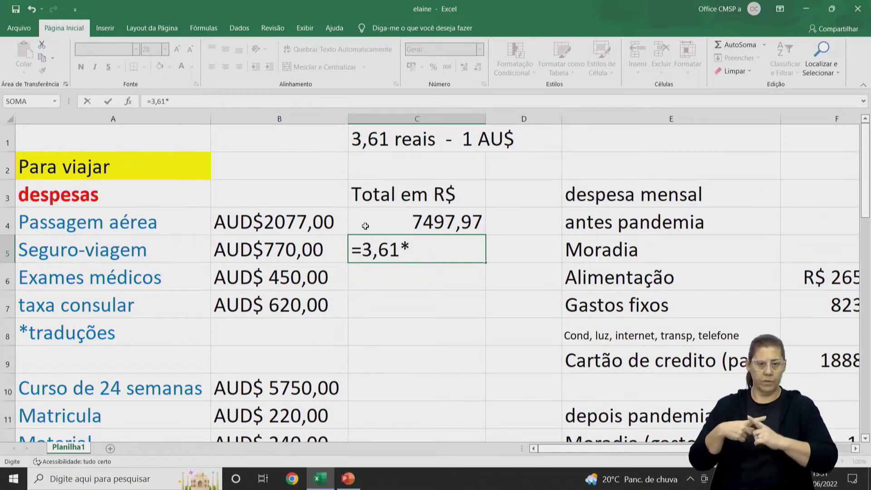
pyautogui.write('770')
pyautogui.press('Return')
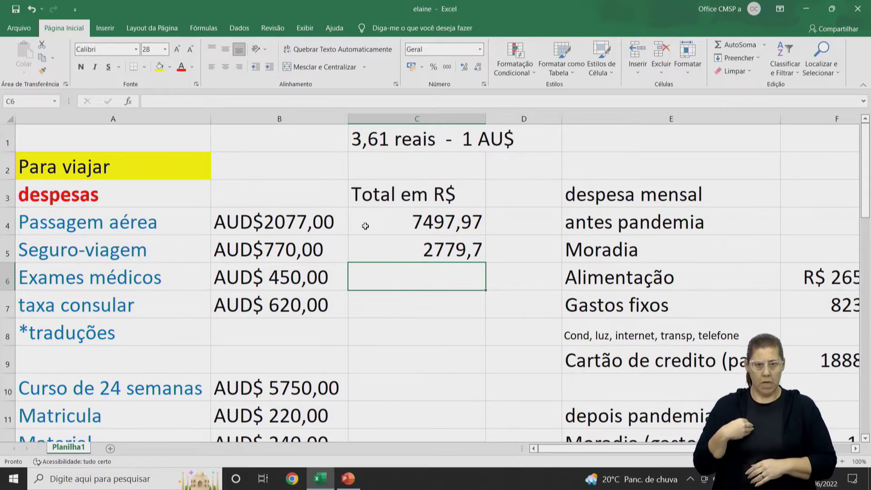
# Step: Convert the Exames médicos expense to reais in cell C6 with the formula =3,61*450,00
pyautogui.write('=')
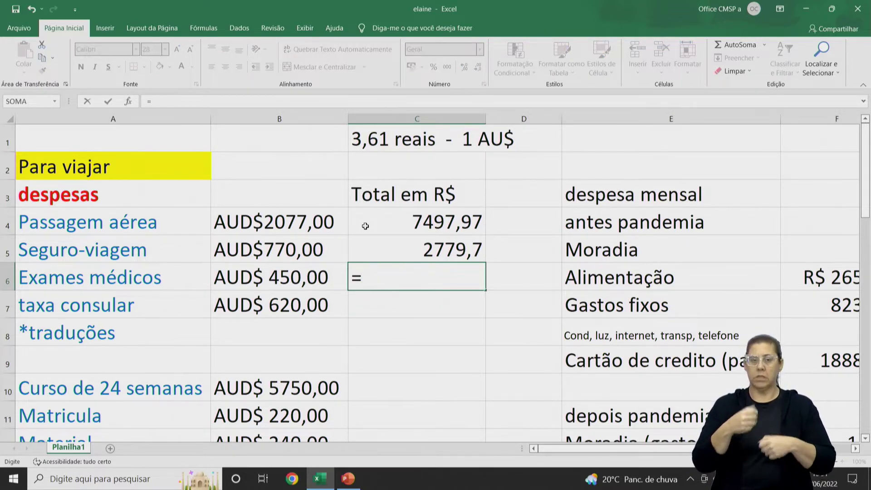
pyautogui.write('3,6')
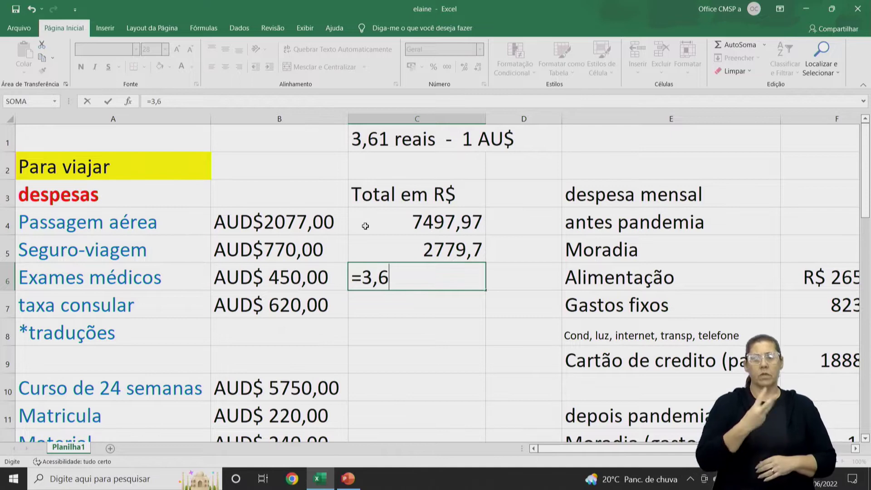
pyautogui.write('1*')
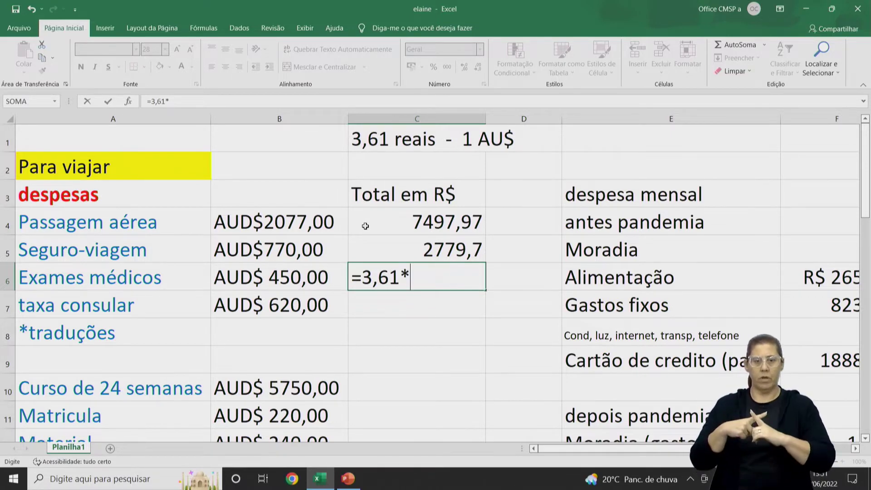
pyautogui.write('450,00')
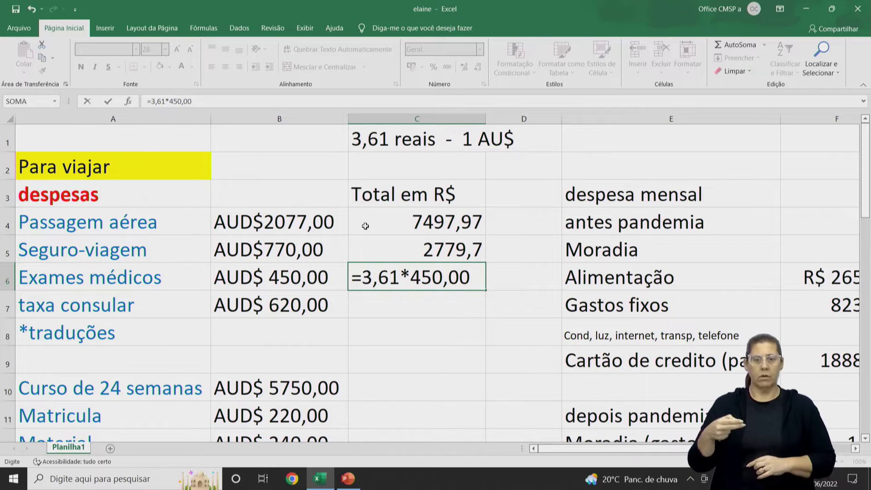
pyautogui.press('Return')
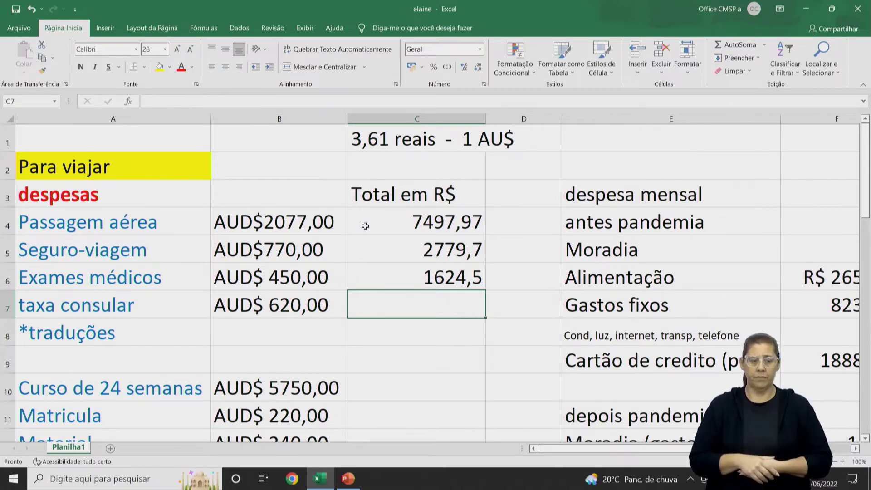
# Step: Convert the taxa consular expense to reais in cell C7 with the formula =3,61*620
pyautogui.write('=')
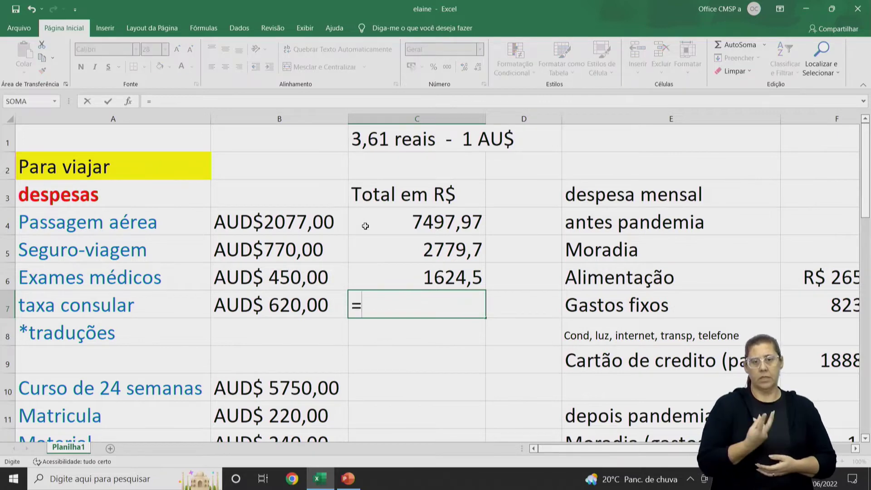
pyautogui.write('3,6')
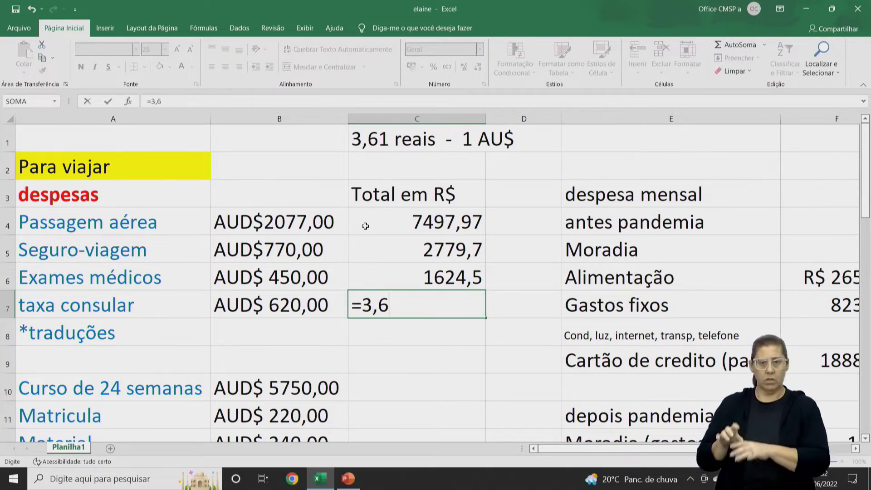
pyautogui.write('1*')
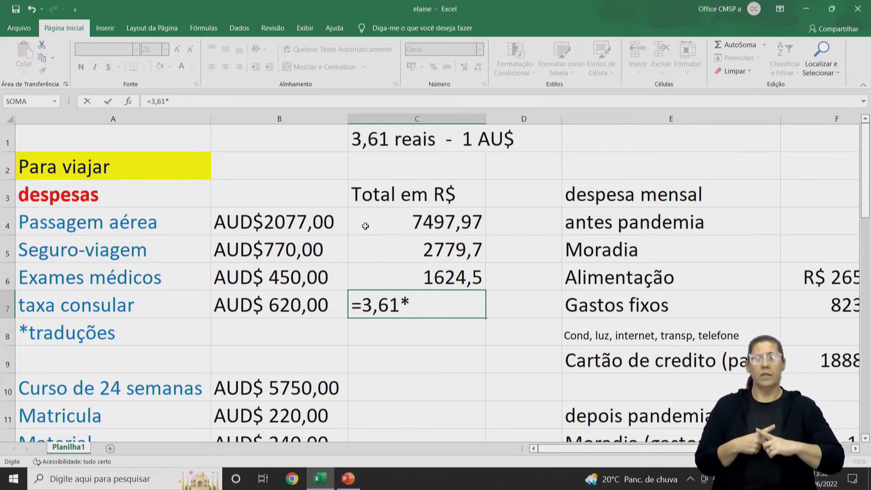
pyautogui.write('620')
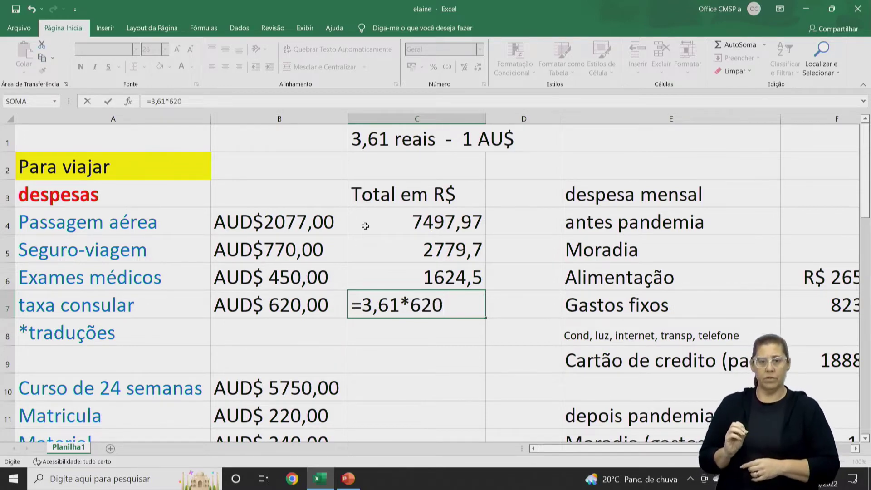
pyautogui.press('Return')
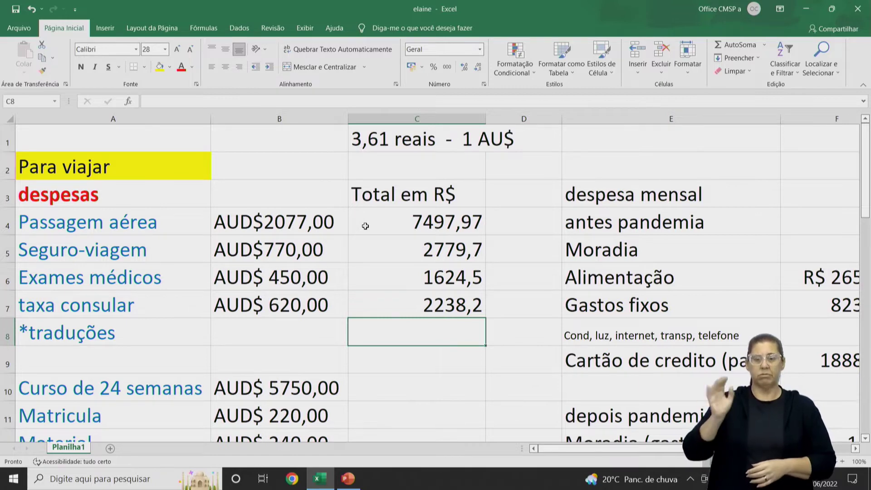
# Step: Convert the Curso de 24 semanas expense to reais in cell C10 with the formula =3,61*5750
pyautogui.press('Down')
pyautogui.press('Down')
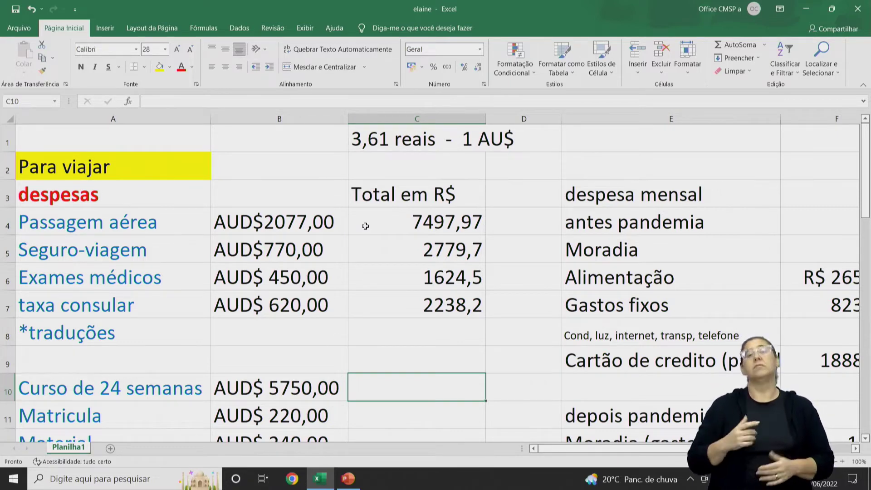
pyautogui.write('=')
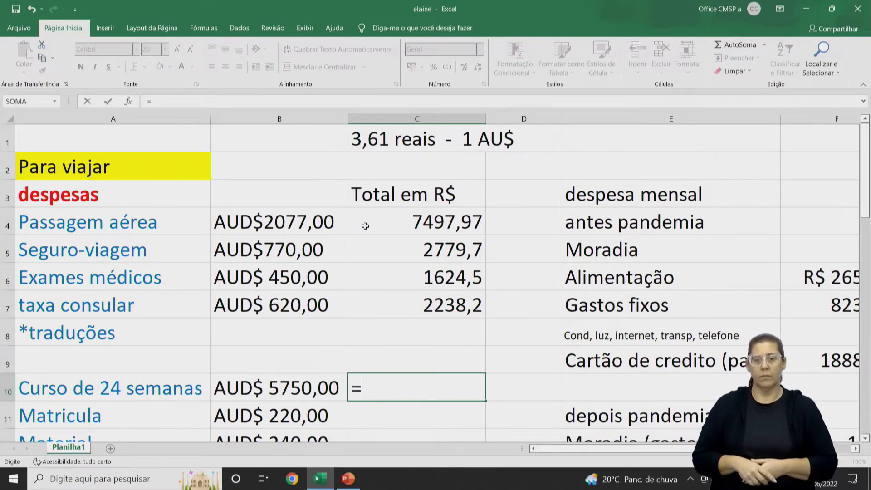
pyautogui.write('3,61')
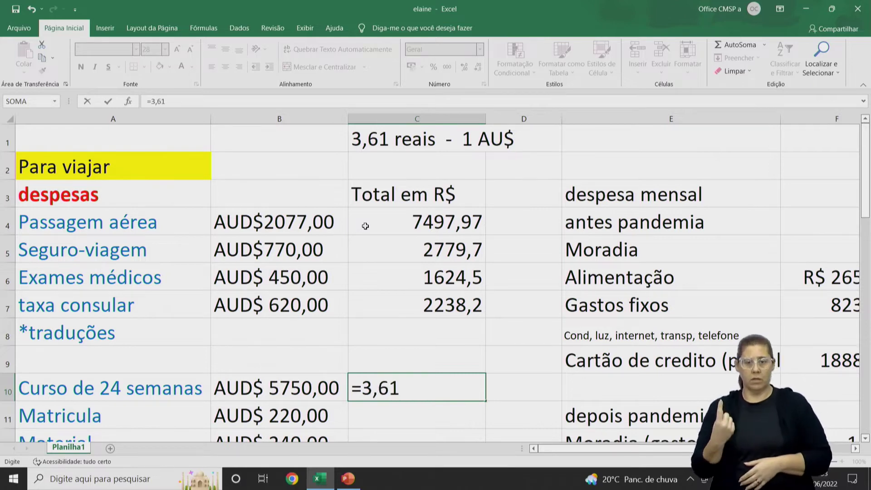
pyautogui.write('*')
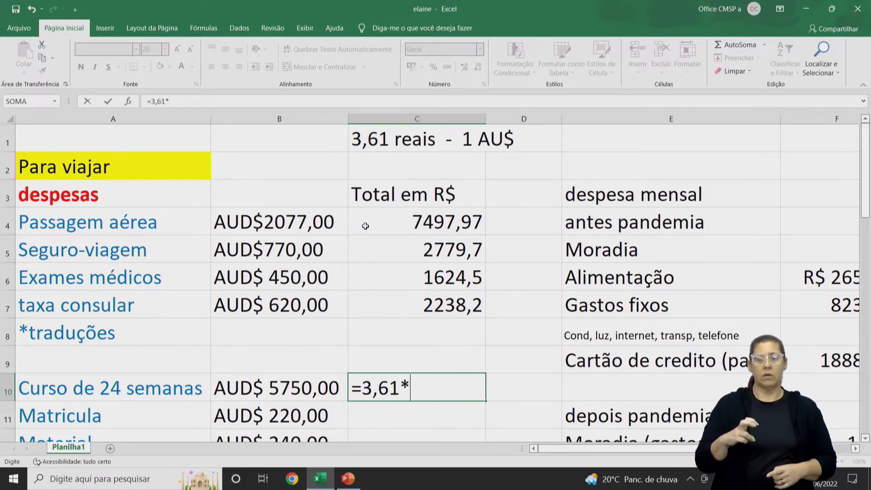
pyautogui.write('5')
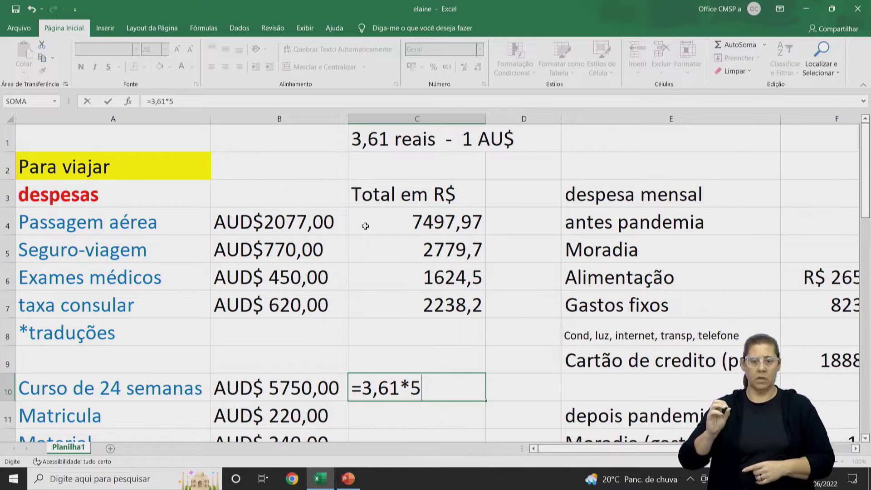
pyautogui.write('750')
pyautogui.press('Return')
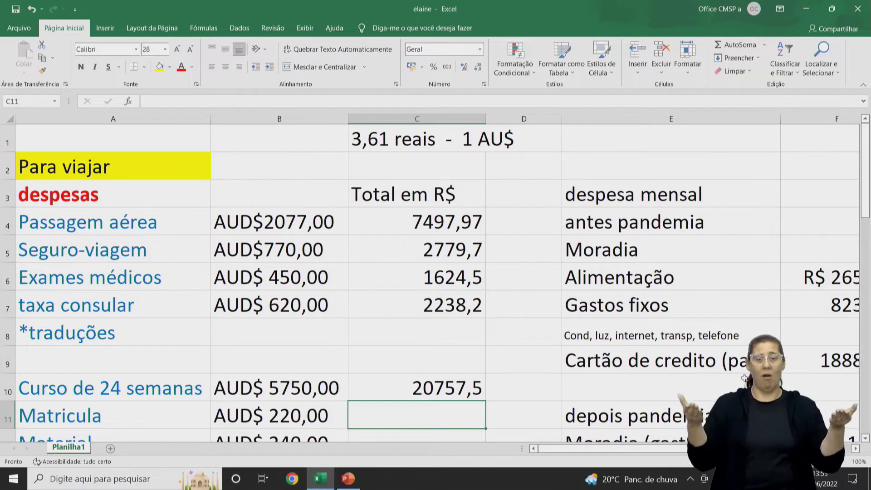
# Step: Convert the Matricula expense to reais in cell C11 with the formula =220*3,61
pyautogui.scroll(-4, 865, 437)
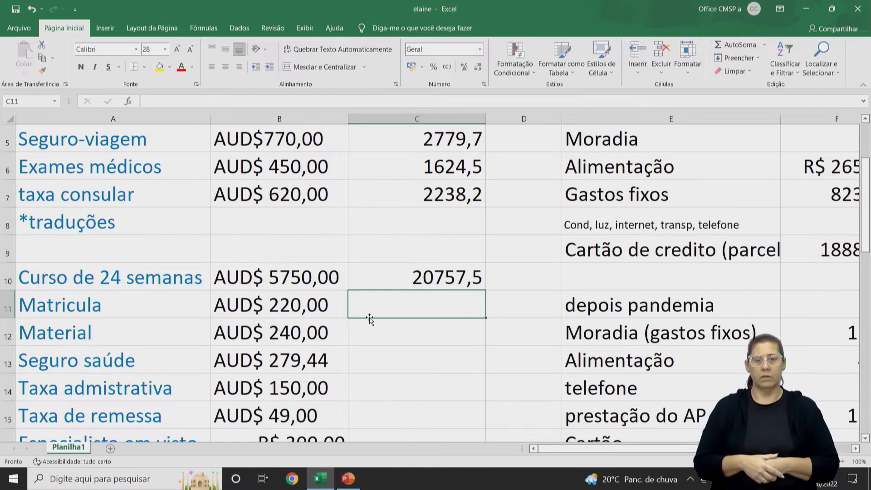
pyautogui.write('=')
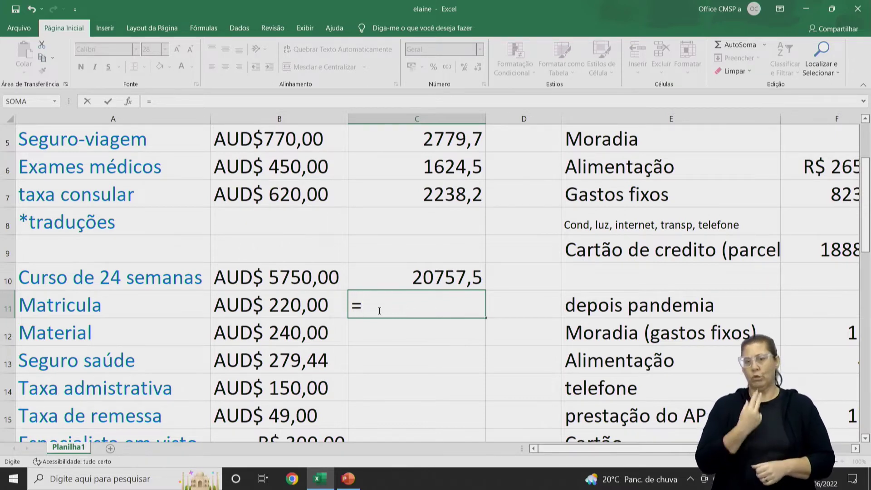
pyautogui.write('22')
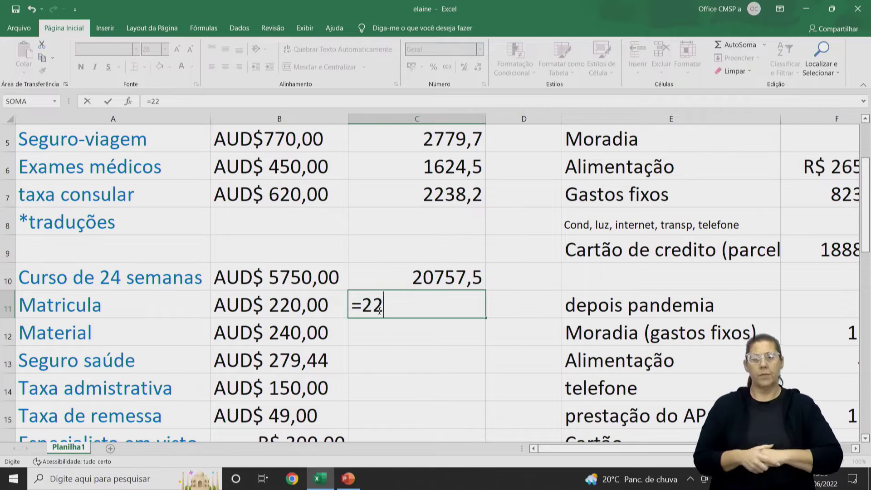
pyautogui.write('0*3,61')
pyautogui.press('Return')
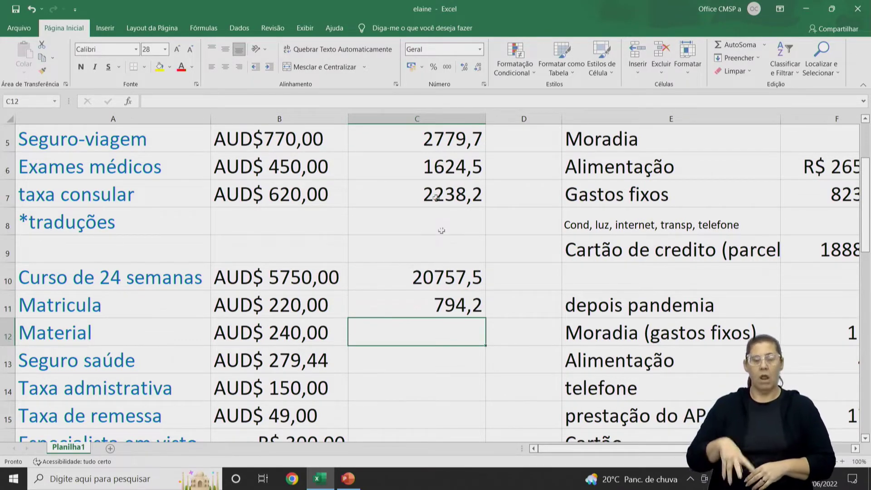
# Step: Convert the Seguro saúde expense to reais in cell C13 with the formula =3,61*279,44
pyautogui.click(400, 360)
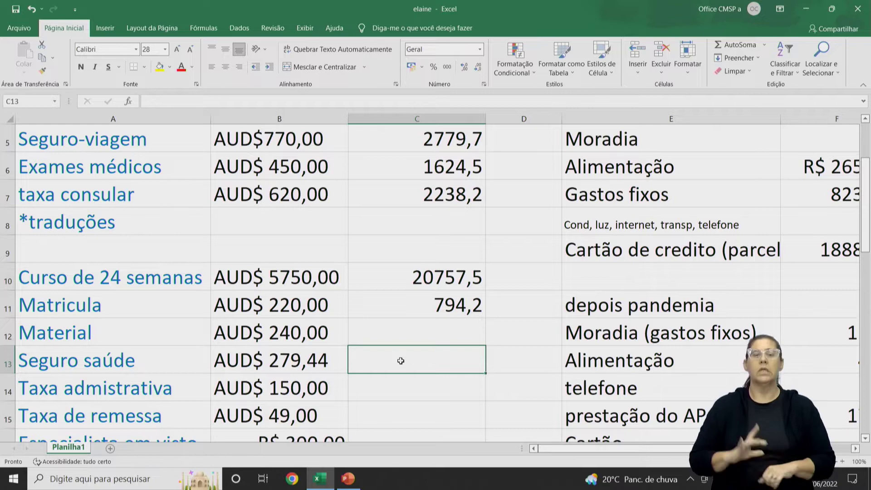
pyautogui.write('=')
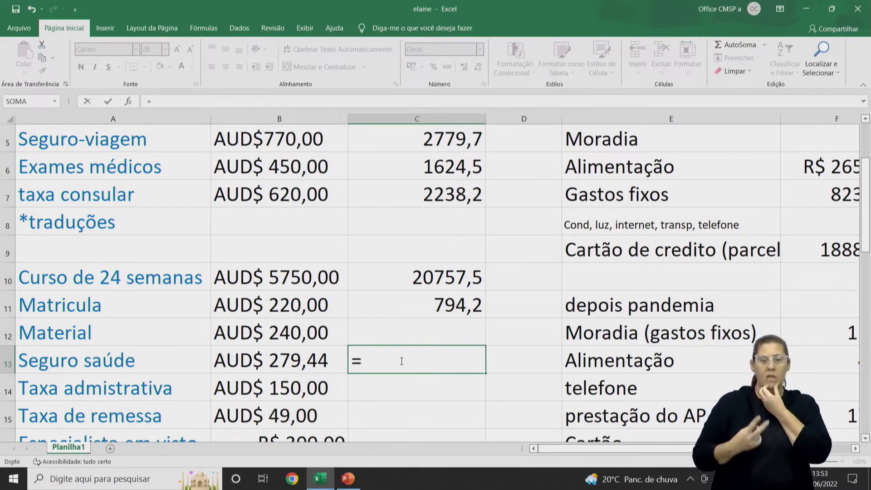
pyautogui.write('3,')
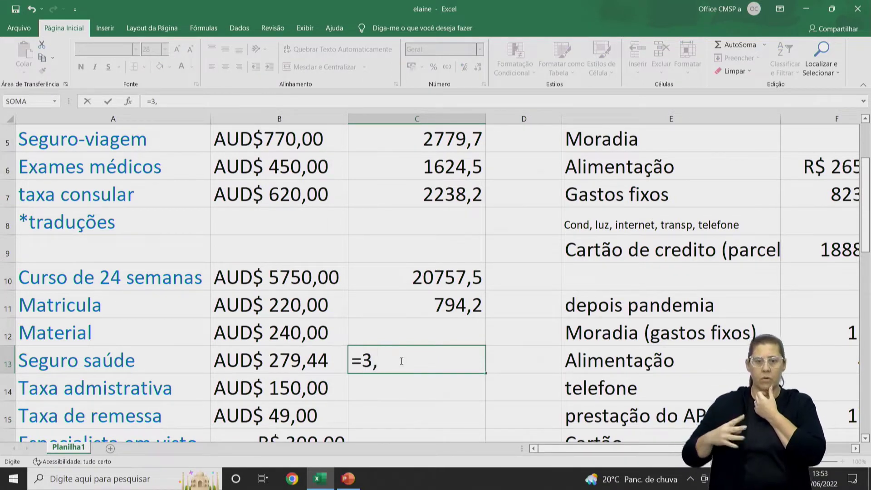
pyautogui.write('61*2')
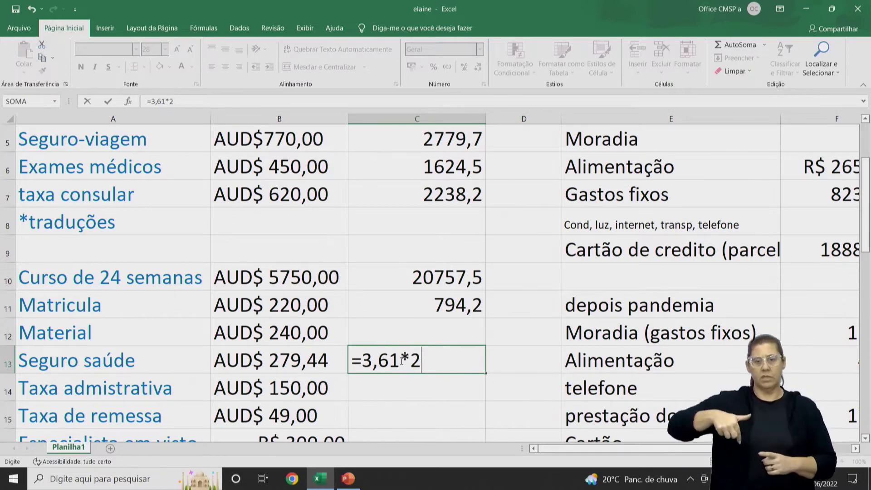
pyautogui.write('79,44')
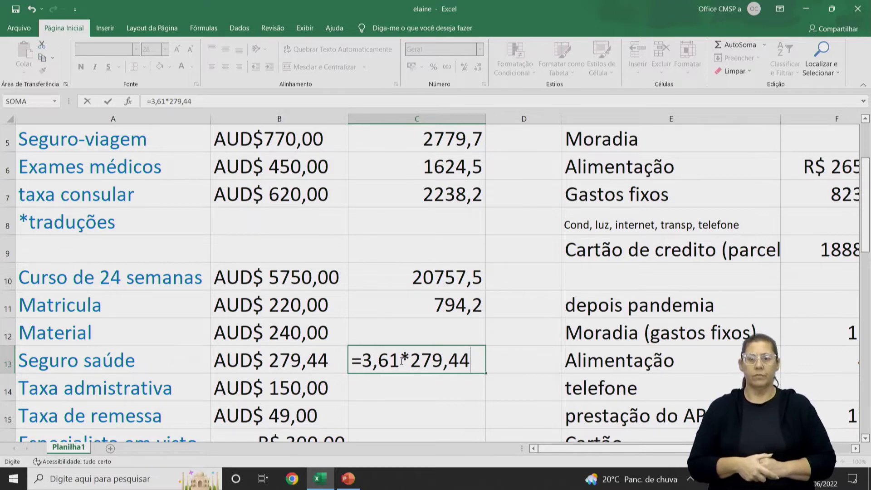
pyautogui.press('Return')
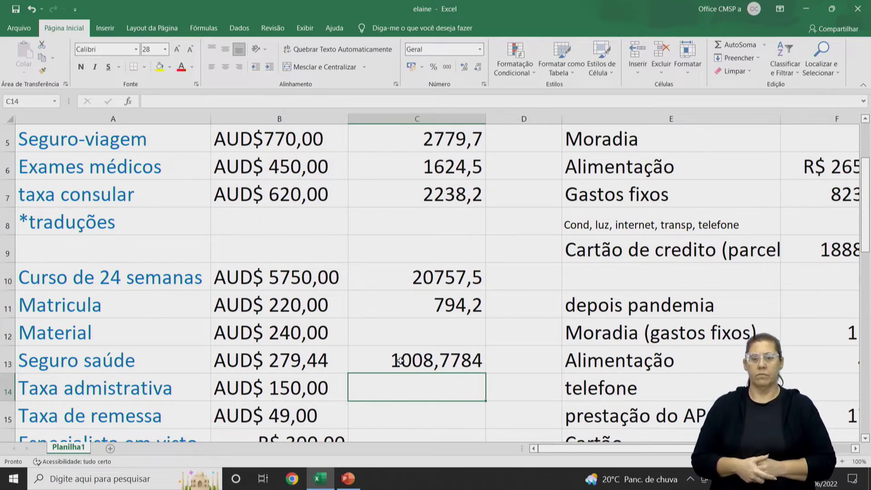
# Step: Convert the Material expense to reais in cell C12 with the formula =3,61*240
pyautogui.press('Up')
pyautogui.press('Up')
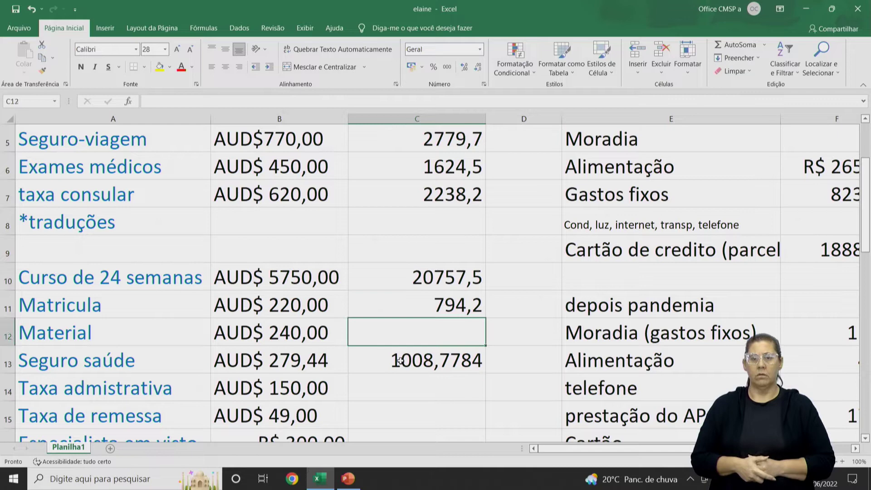
pyautogui.write('=')
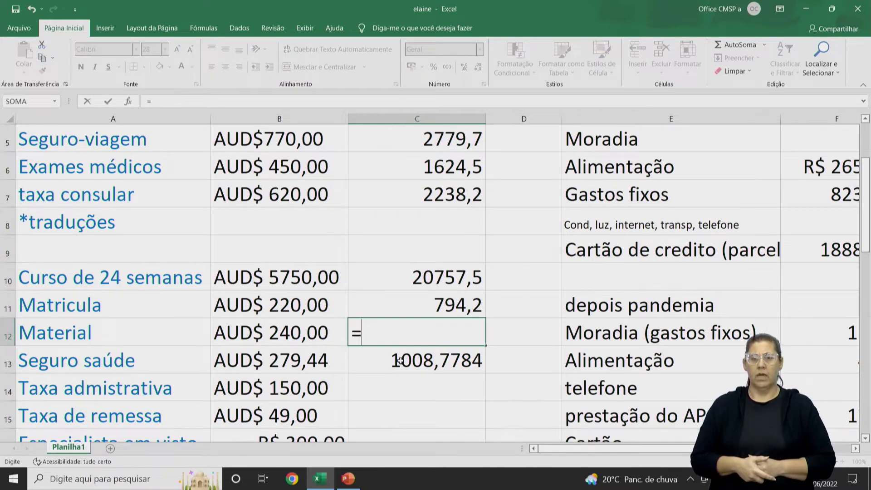
pyautogui.write('3,61')
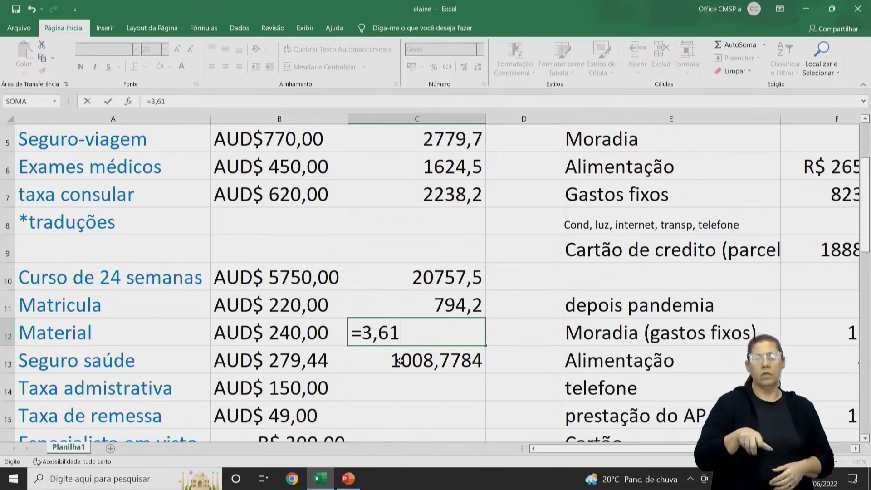
pyautogui.write('*')
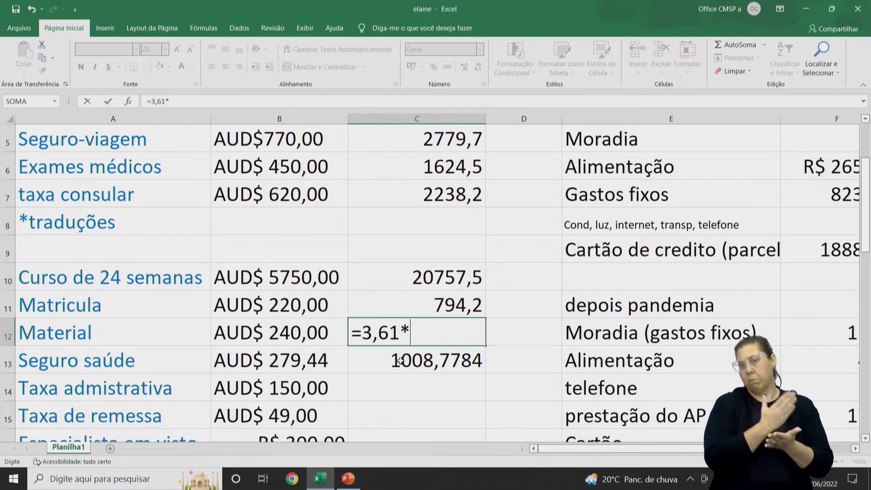
pyautogui.write('240')
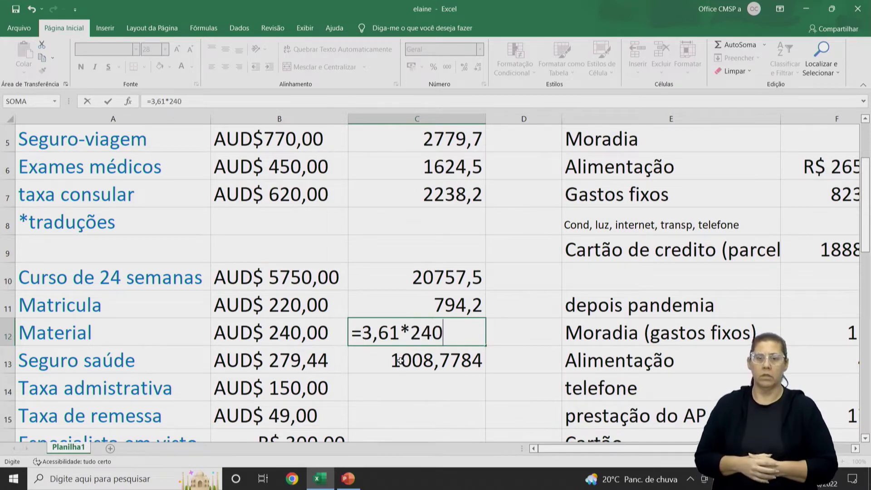
pyautogui.press('Return')
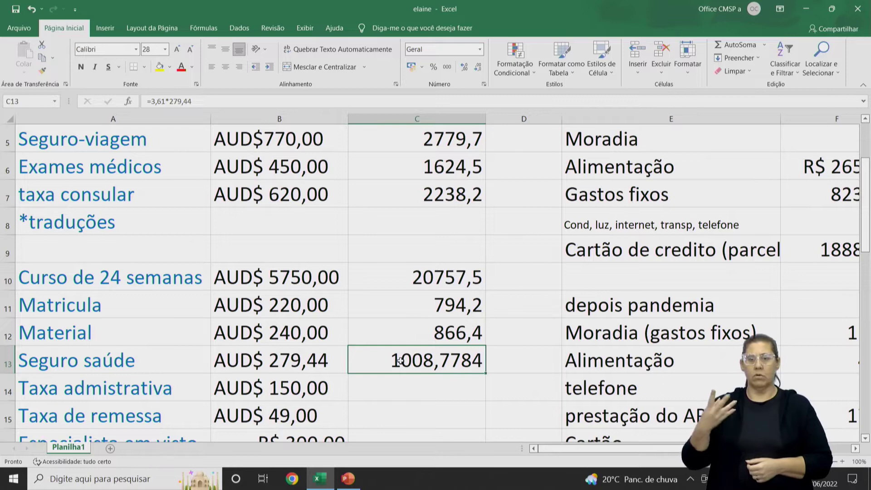
# Step: Format the Seguro saúde total in cell C13 as Moeda with the R$ symbol and 2 decimal places
pyautogui.rightClick(456, 369)
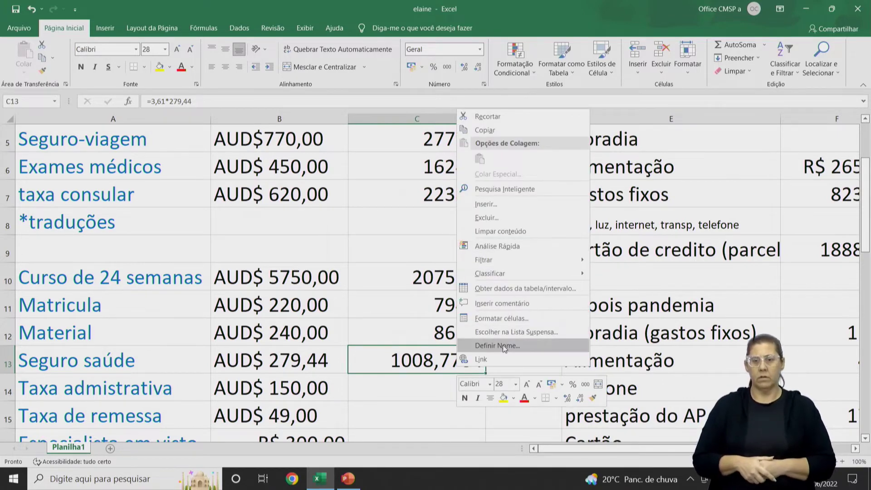
pyautogui.click(502, 318)
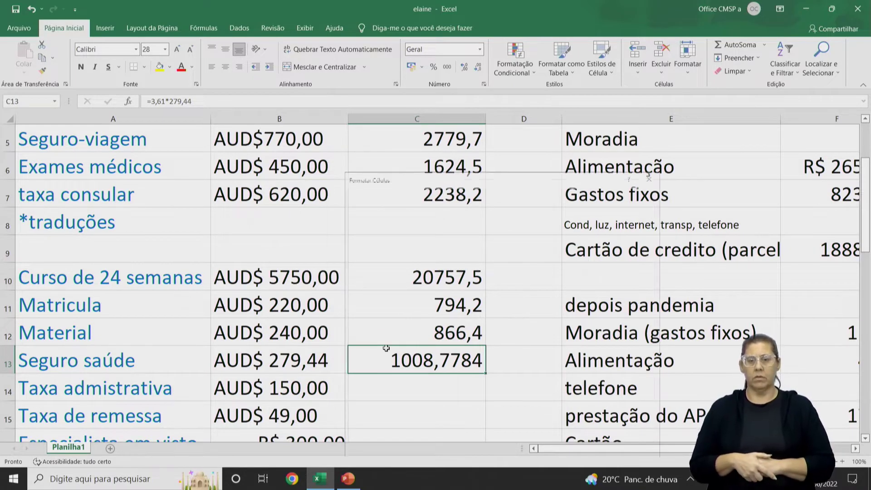
pyautogui.click(381, 242)
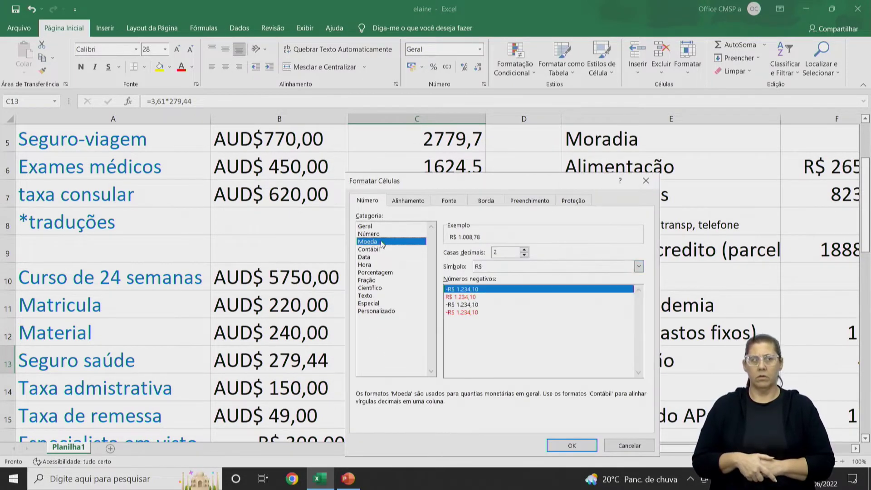
pyautogui.click(572, 445)
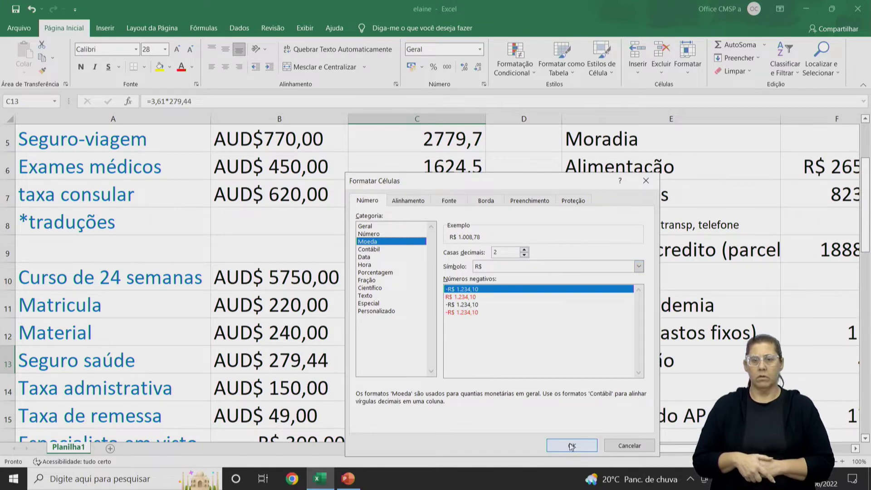
# Step: Convert the Taxa admistrativa expense to reais in cell C14 with the formula =3,61*150
pyautogui.click(442, 396)
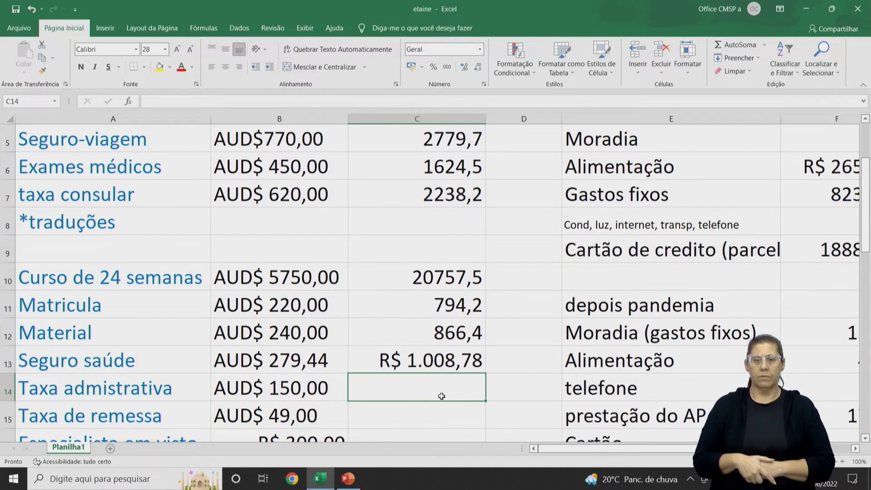
pyautogui.click(864, 439)
pyautogui.click(864, 440)
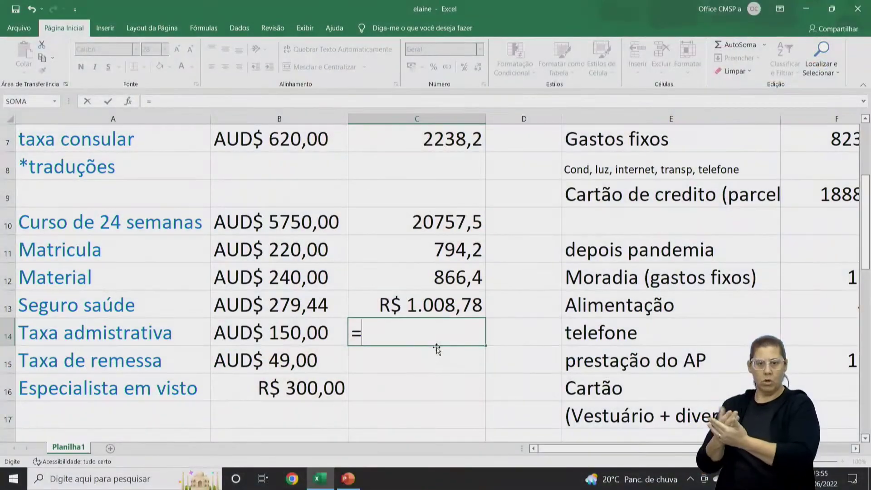
pyautogui.write('3,61')
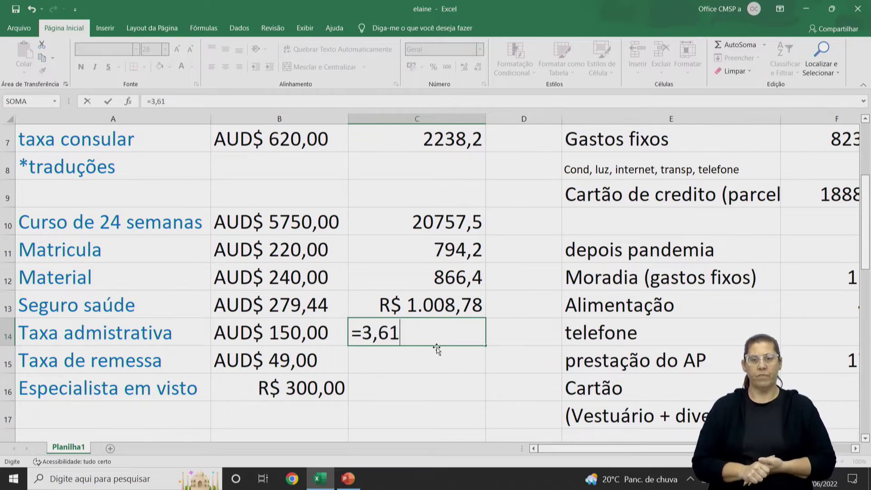
pyautogui.write('*')
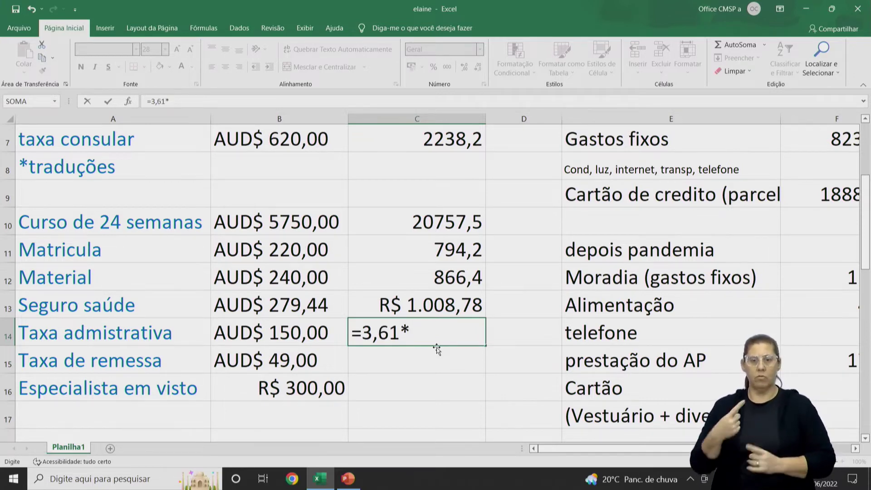
pyautogui.write('150')
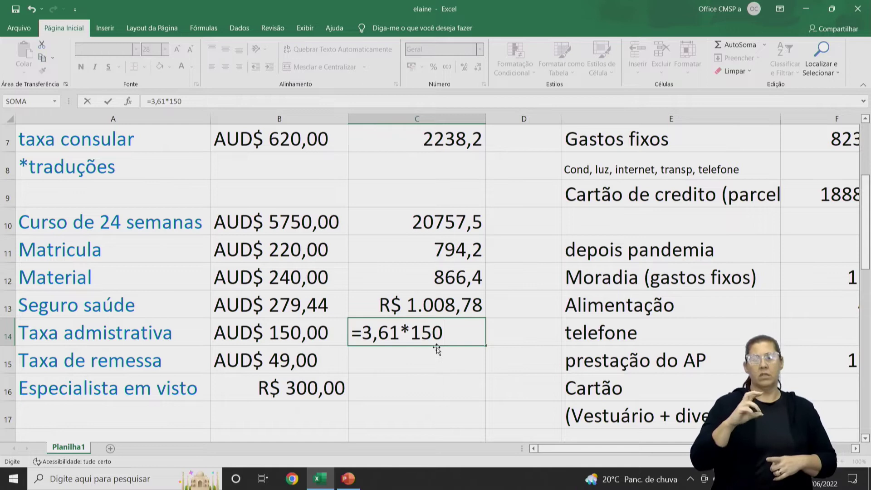
pyautogui.press('Return')
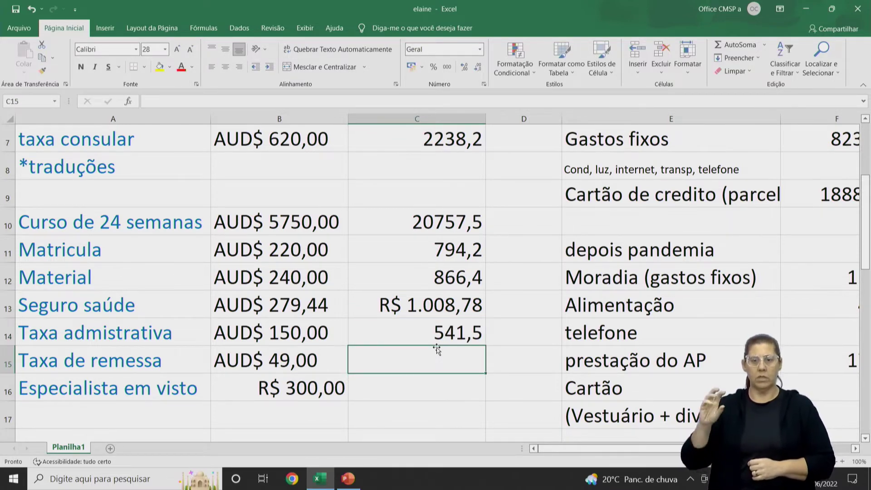
# Step: Convert the Taxa de remessa expense in cell C15 with =3,61*49 and enter 300 for Especialista em visto in C16
pyautogui.write('=3,')
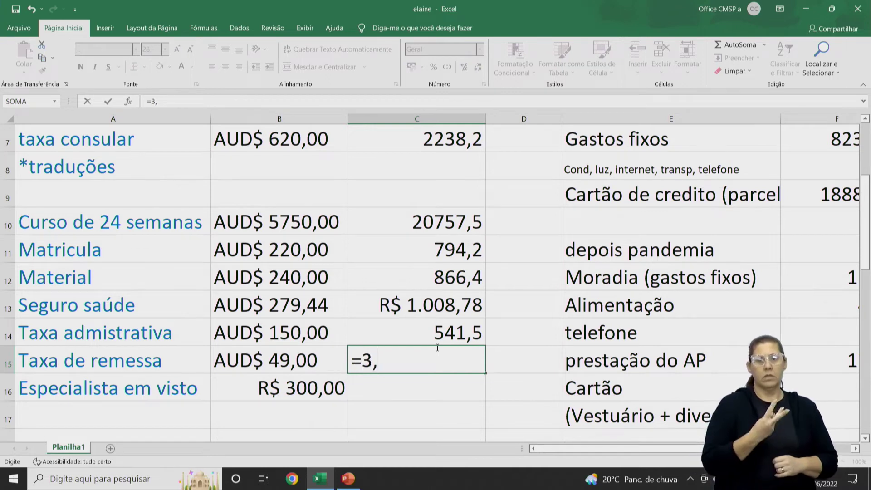
pyautogui.write('61*')
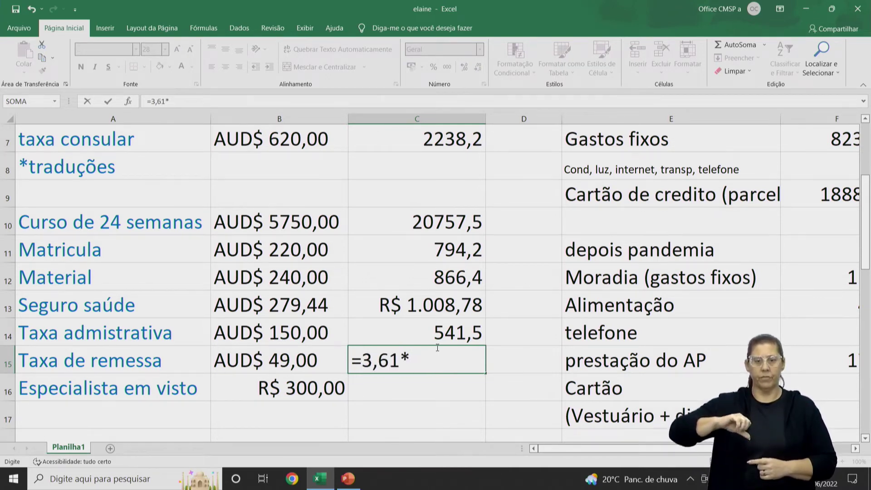
pyautogui.write('49')
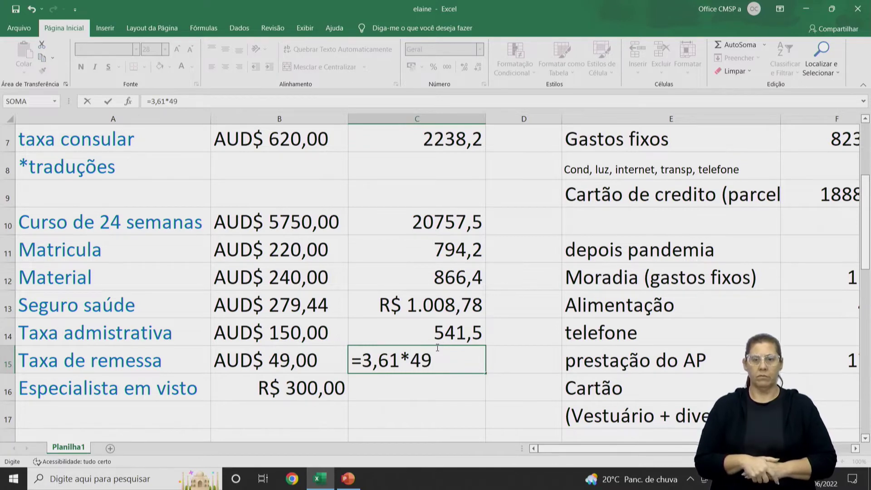
pyautogui.press('Return')
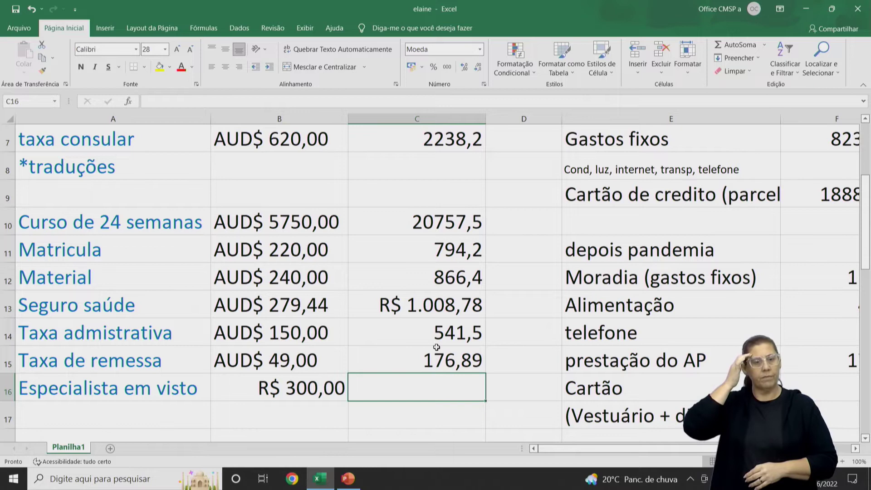
pyautogui.write('300')
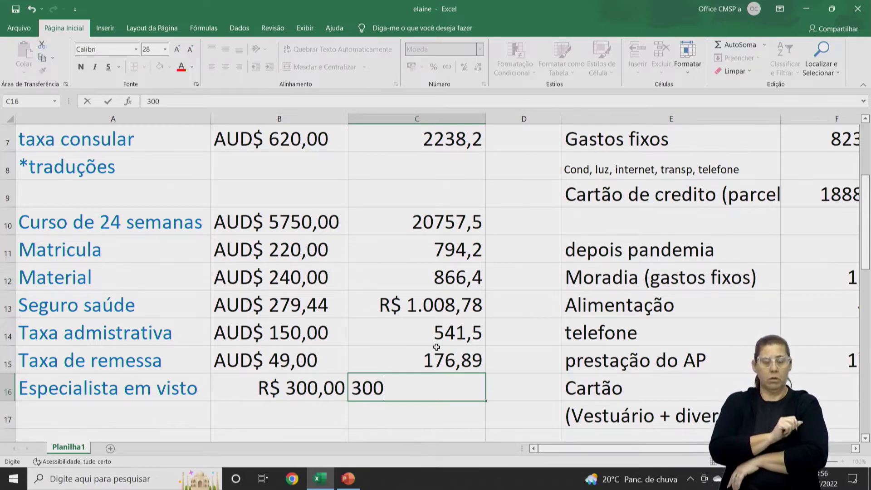
pyautogui.press('Return')
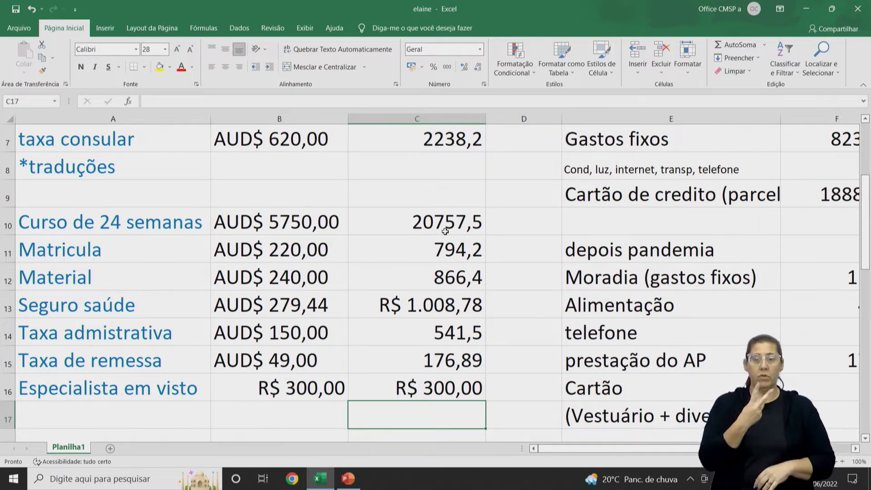
# Step: Sum the course-related expenses in C10:C16 into cell C17 with AutoSoma
pyautogui.moveTo(449, 218); pyautogui.dragTo(439, 414)
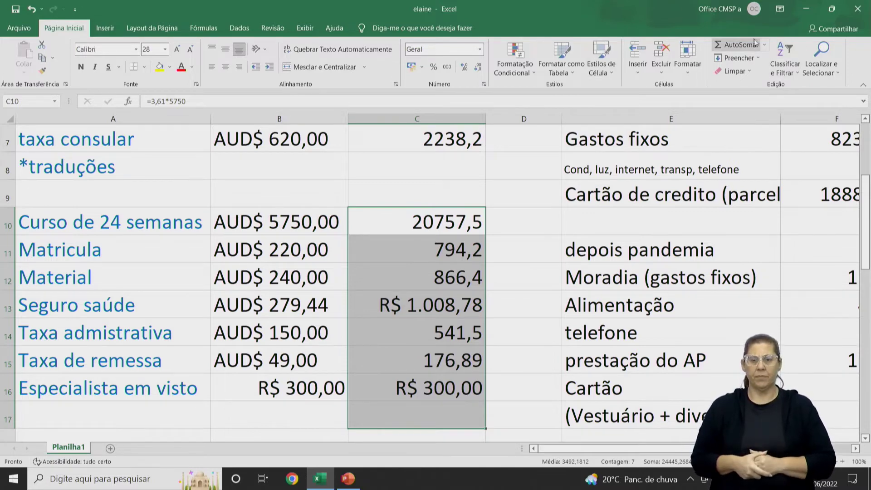
pyautogui.click(739, 45)
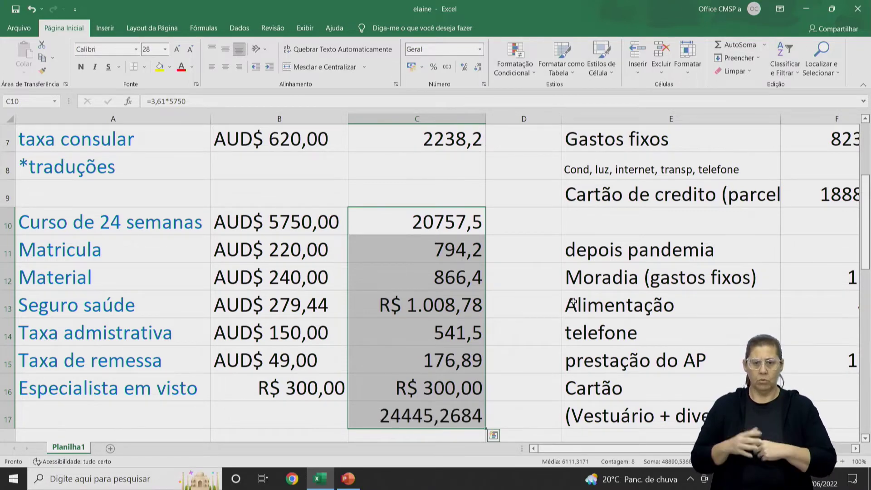
pyautogui.click(427, 426)
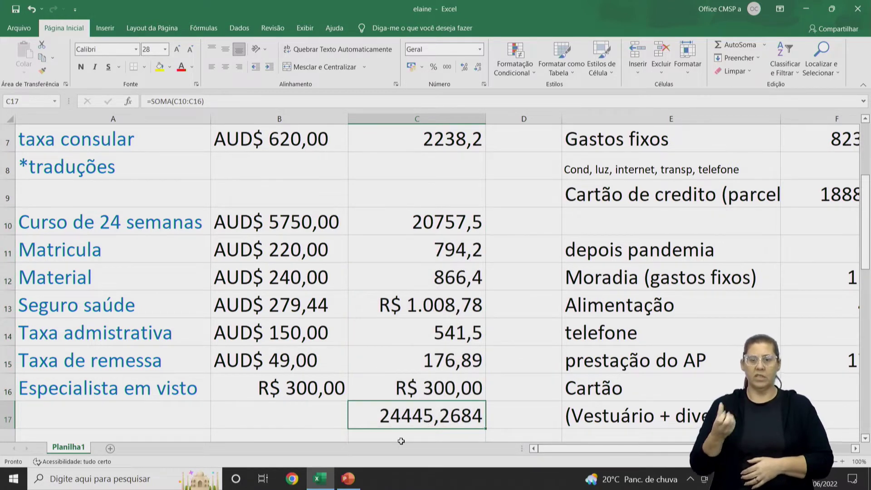
# Step: Format the course-related subtotal in cell C17 as Número with 2 decimal places
pyautogui.rightClick(419, 426)
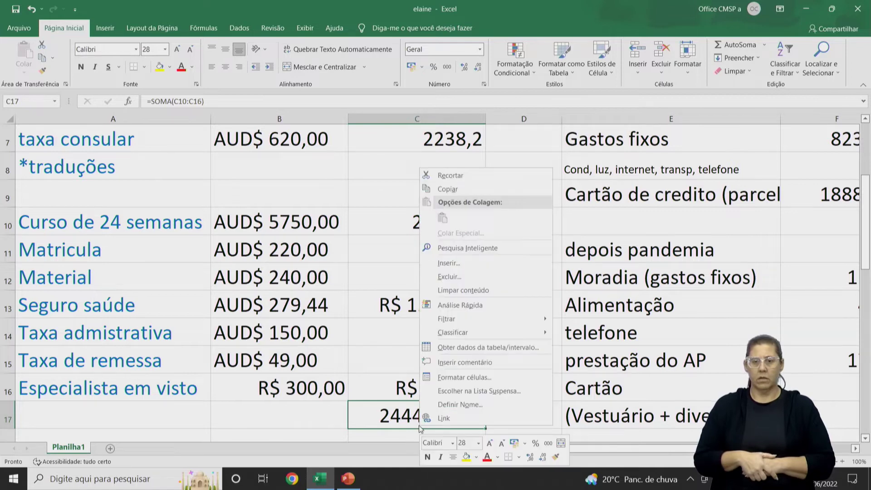
pyautogui.click(451, 376)
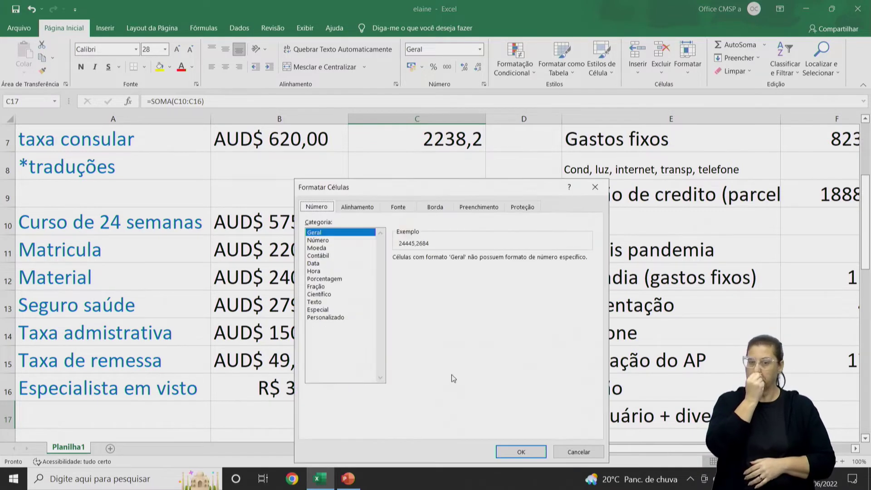
pyautogui.click(332, 247)
pyautogui.click(333, 240)
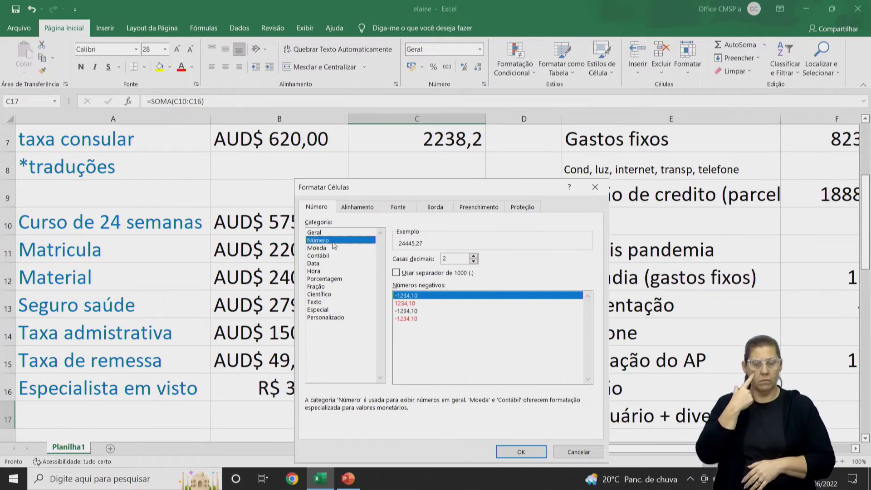
pyautogui.click(535, 452)
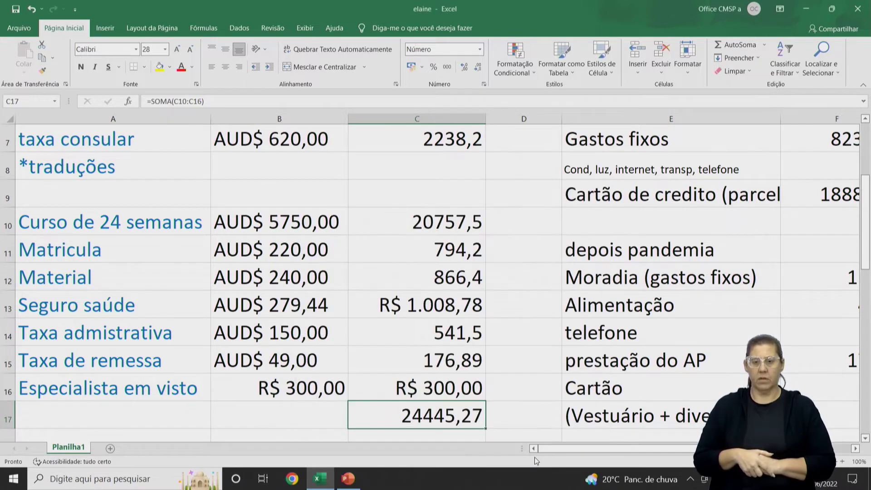
pyautogui.click(864, 288)
pyautogui.click(847, 219)
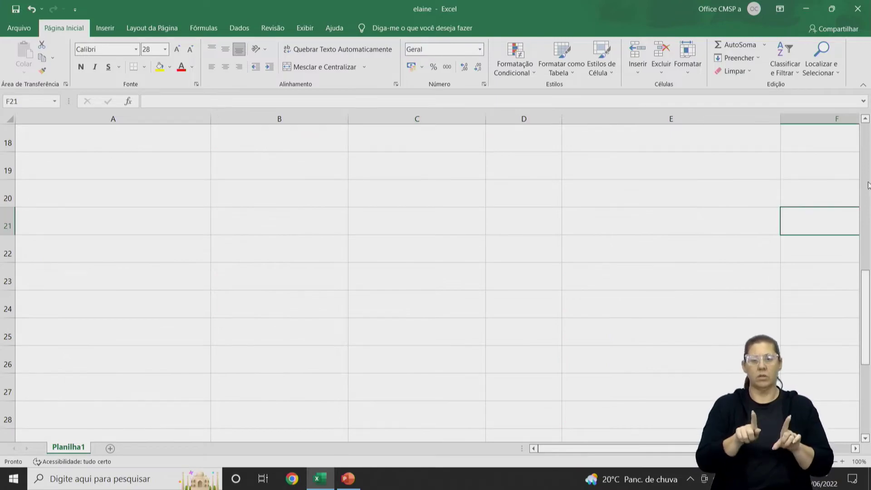
pyautogui.click(867, 184)
pyautogui.moveTo(867, 184); pyautogui.dragTo(863, 131)
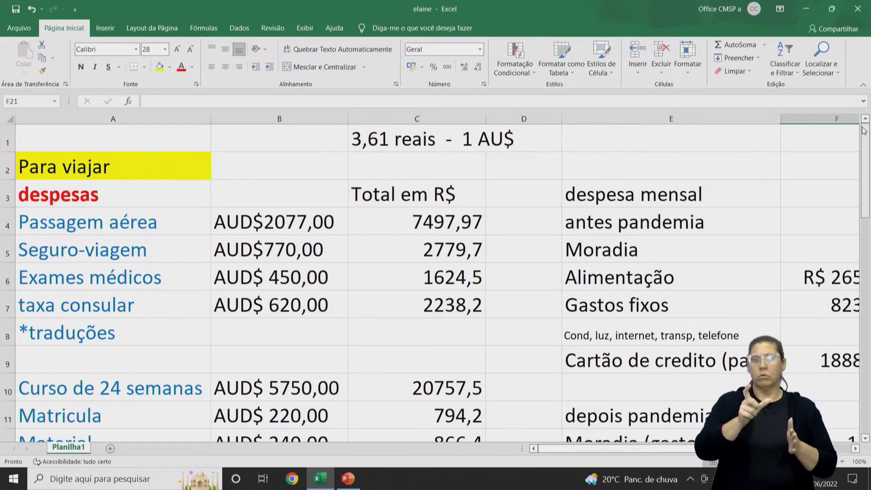
pyautogui.click(105, 334)
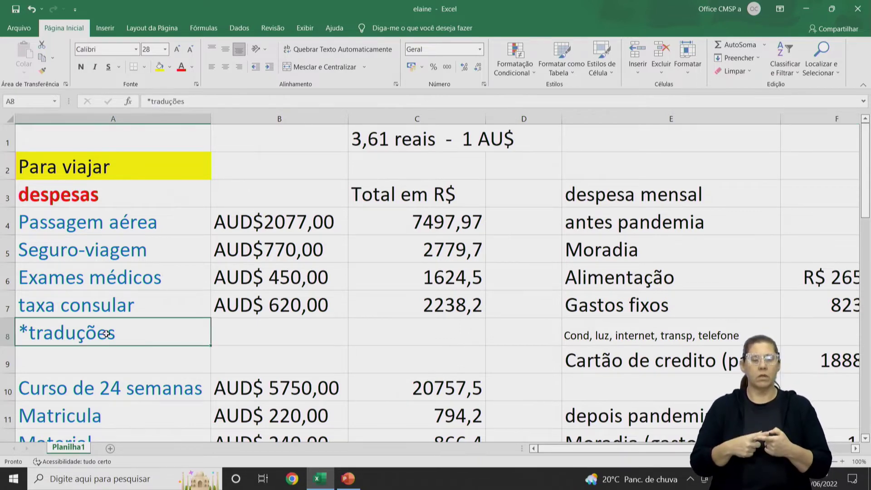
pyautogui.click(234, 327)
pyautogui.write('-')
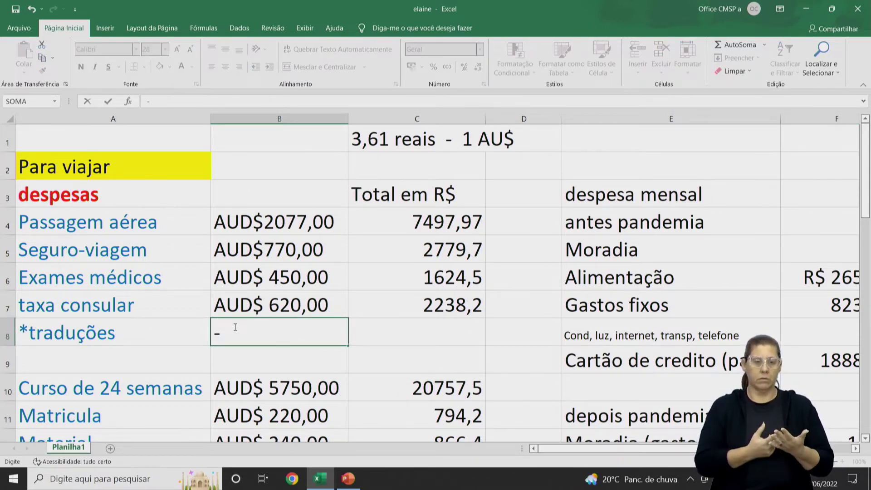
pyautogui.press('Right')
pyautogui.press('Left')
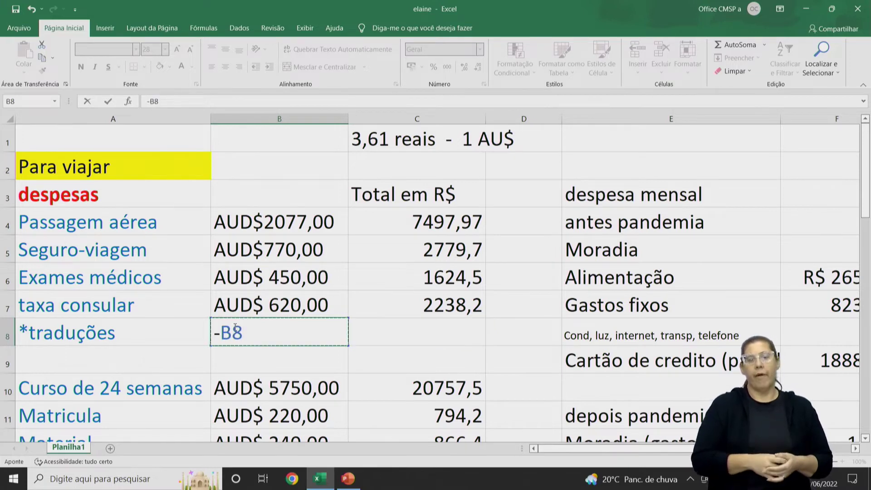
pyautogui.press('Return')
pyautogui.press('Escape')
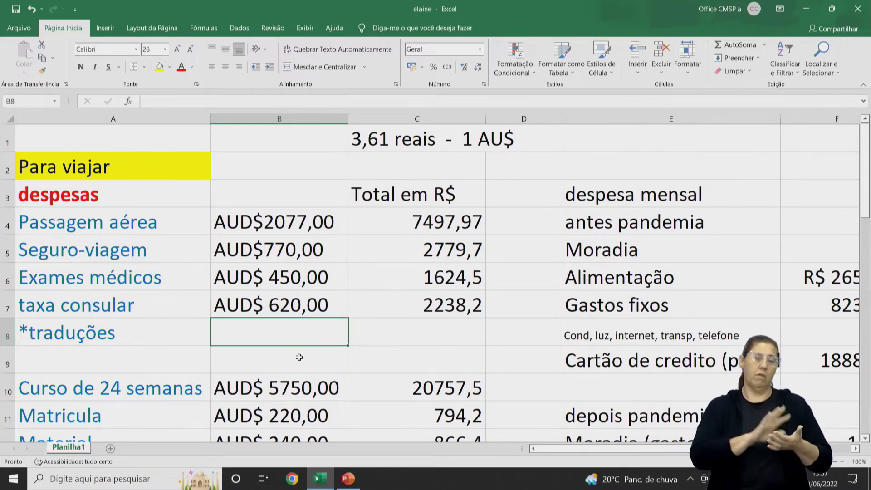
# Step: Delete the *traduções label from cell A8
pyautogui.press('Right')
pyautogui.click(67, 340)
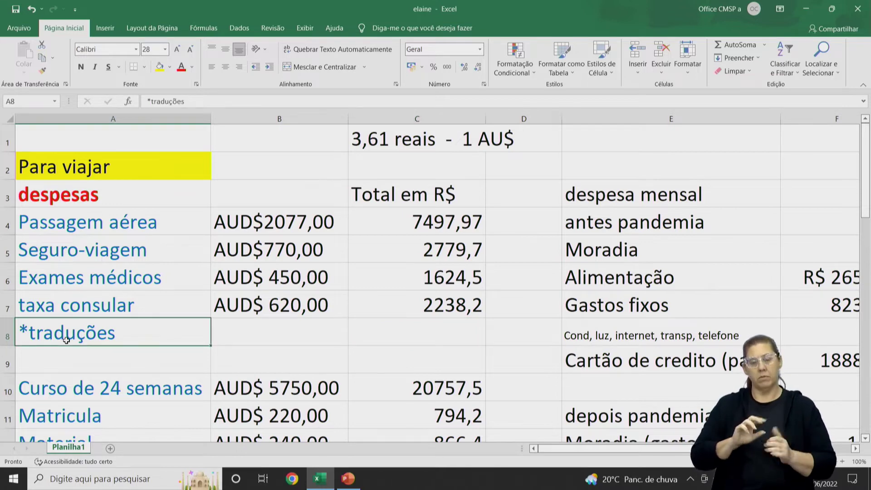
pyautogui.press('Delete')
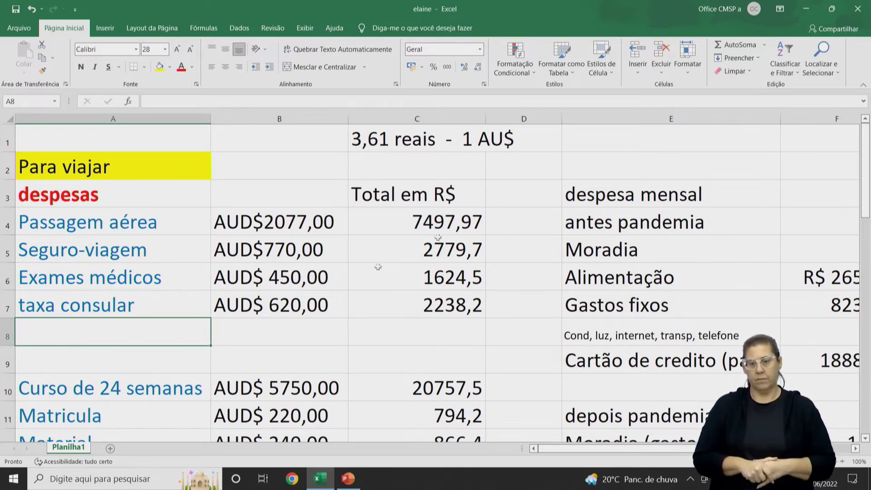
# Step: Sum the travel expenses in C4:C7 into cell C8 with AutoSoma
pyautogui.moveTo(434, 217); pyautogui.dragTo(443, 333)
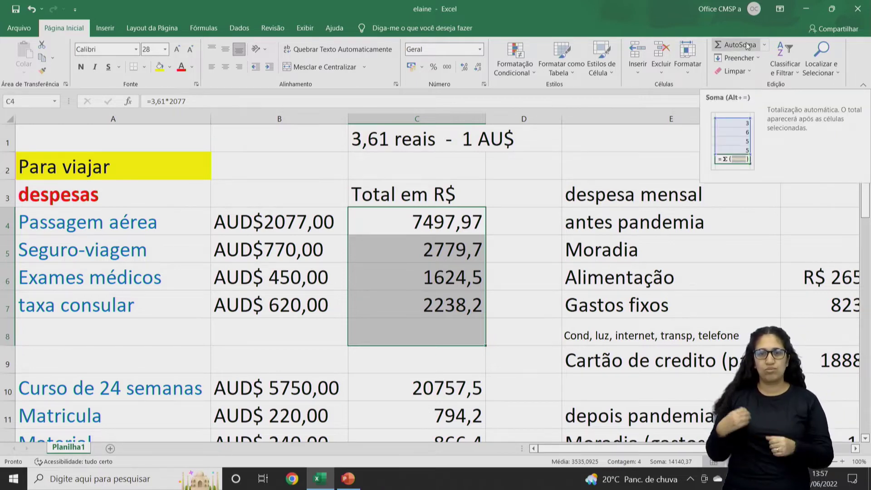
pyautogui.click(747, 46)
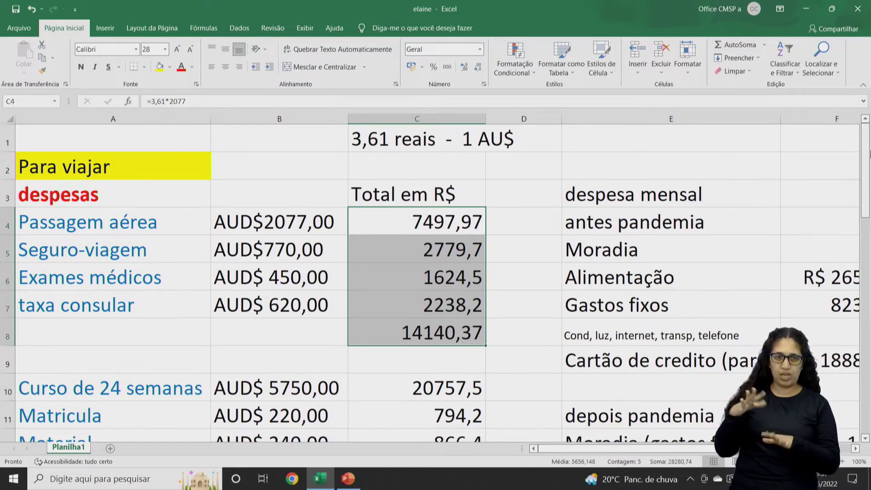
# Step: Enter the travel expenses subtotal 14140,37 in cell C18, directly below the course subtotal
pyautogui.moveTo(867, 161); pyautogui.dragTo(869, 201)
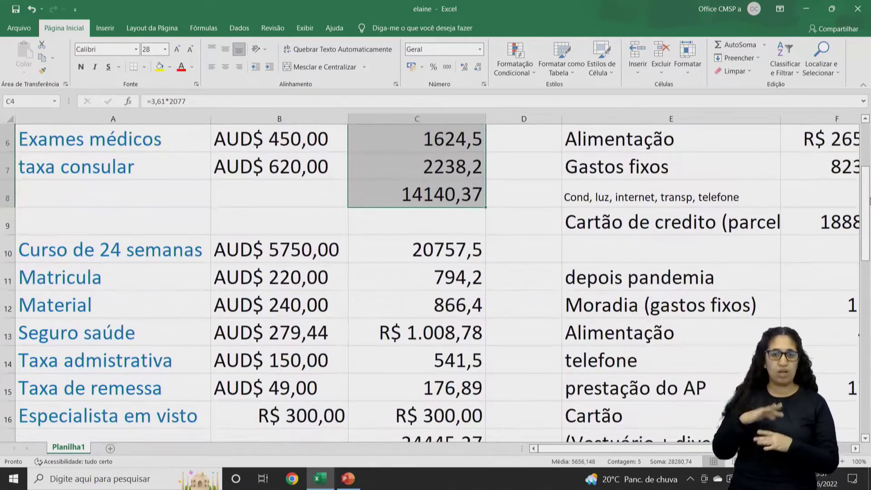
pyautogui.click(417, 220)
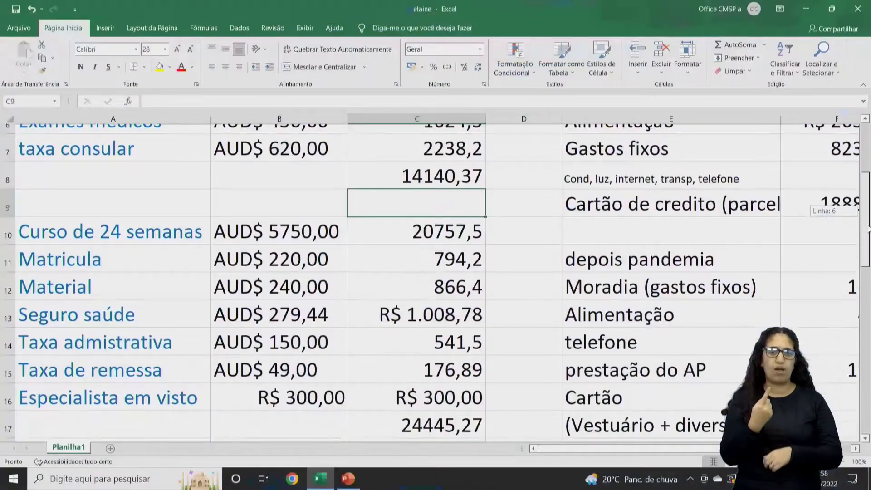
pyautogui.moveTo(866, 227); pyautogui.dragTo(868, 258)
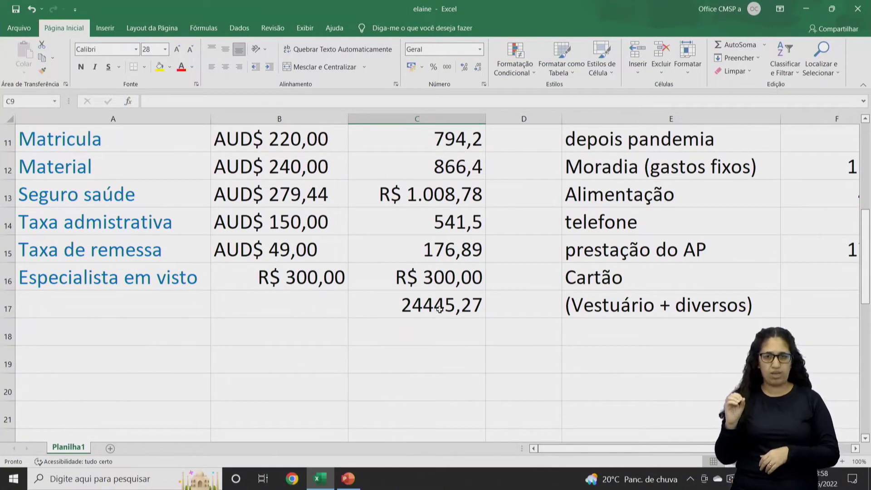
pyautogui.moveTo(440, 312); pyautogui.dragTo(414, 359)
pyautogui.click(417, 337)
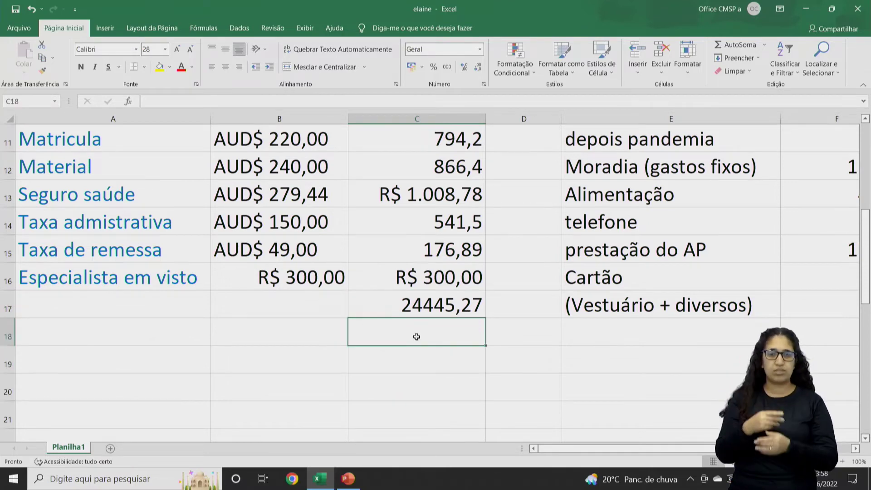
pyautogui.write('14140,')
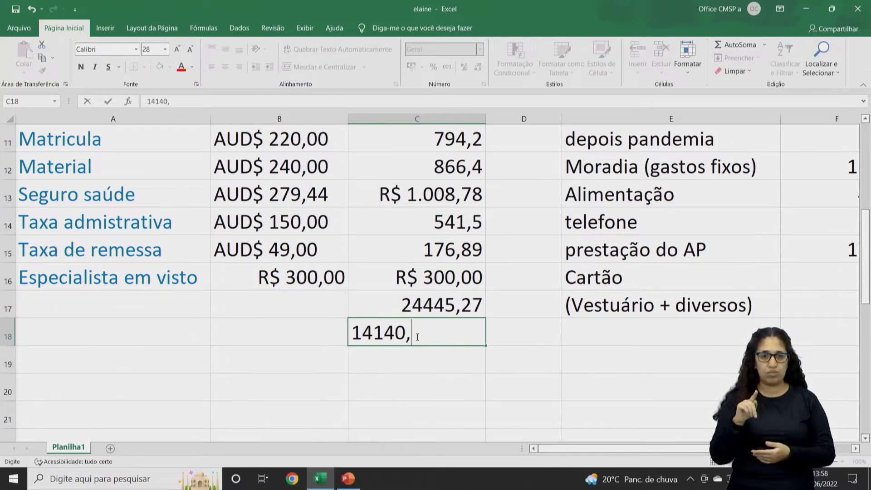
pyautogui.write('37')
pyautogui.press('Return')
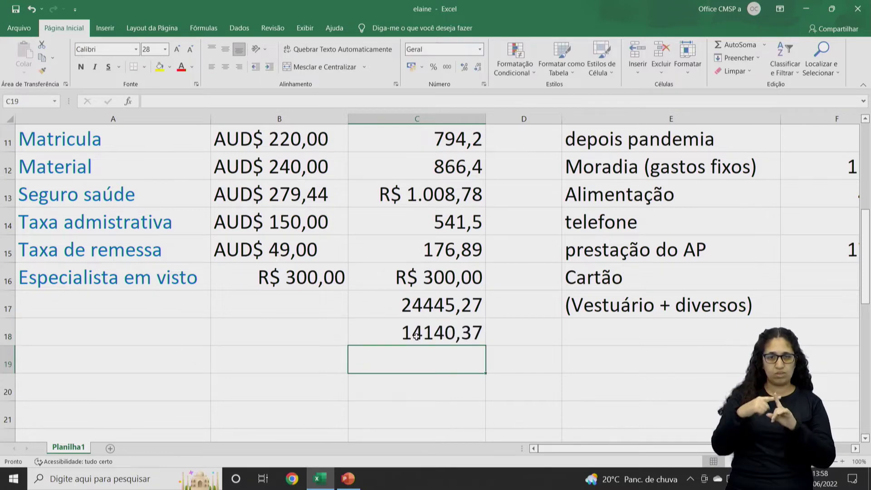
# Step: Sum the two subtotals in C17:C18 into cell C19 with AutoSoma
pyautogui.moveTo(416, 298); pyautogui.dragTo(423, 347)
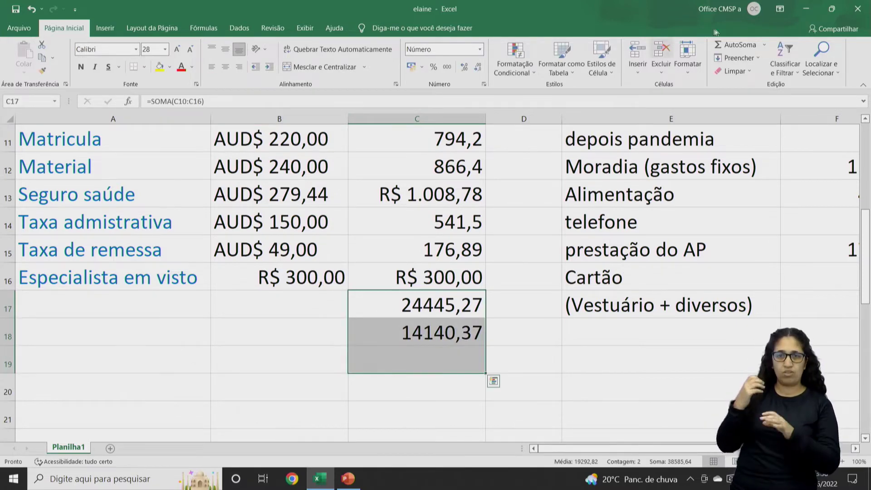
pyautogui.click(727, 46)
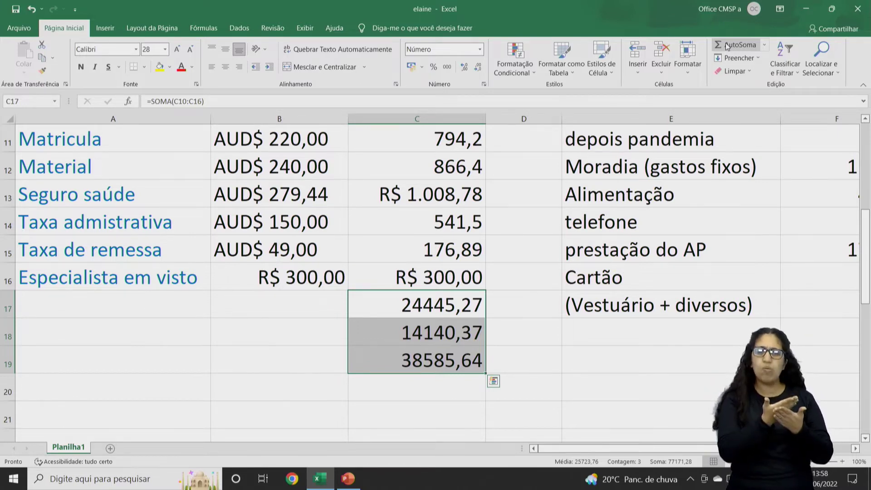
# Step: Highlight the grand total in cell C19 with a yellow fill and bold text
pyautogui.click(434, 358)
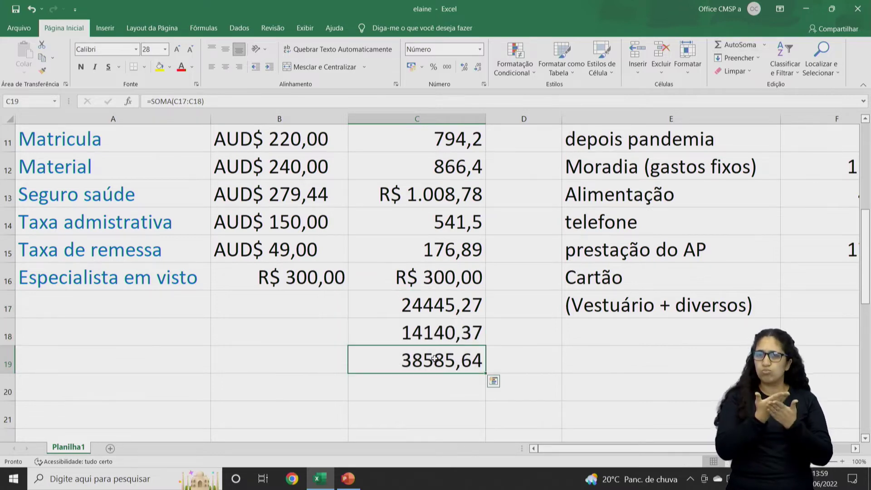
pyautogui.click(159, 66)
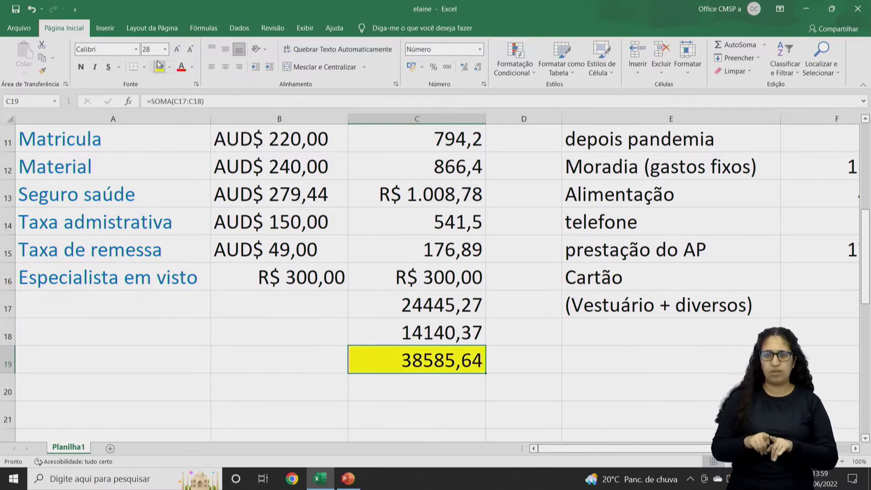
pyautogui.click(81, 67)
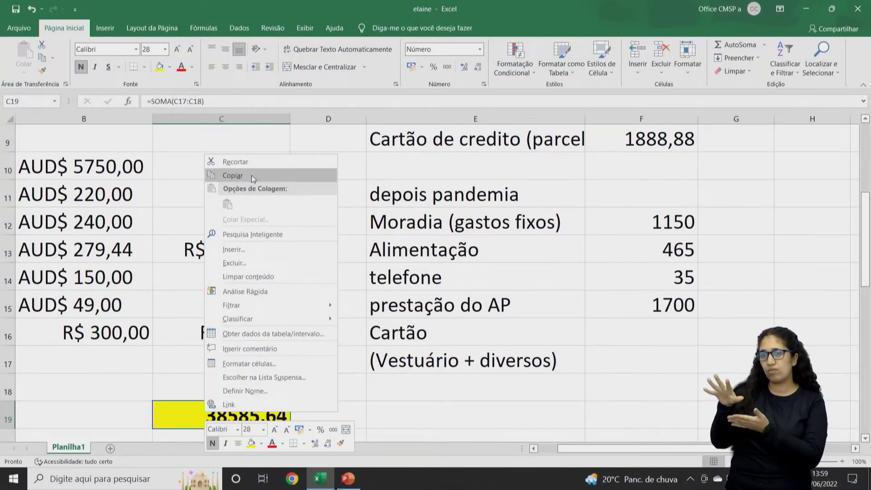
# Step: Copy the grand total in C19 with its formatting to cell G1 and slightly narrow column G
pyautogui.click(252, 175)
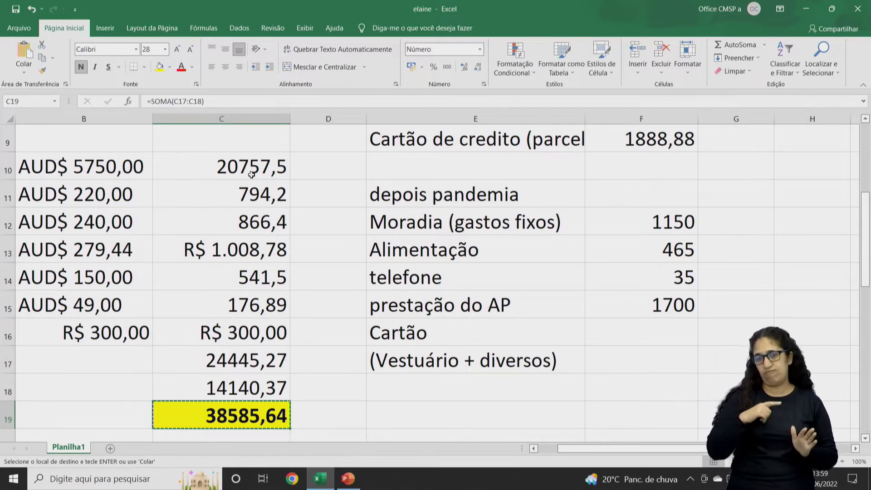
pyautogui.scroll(3, 868, 153)
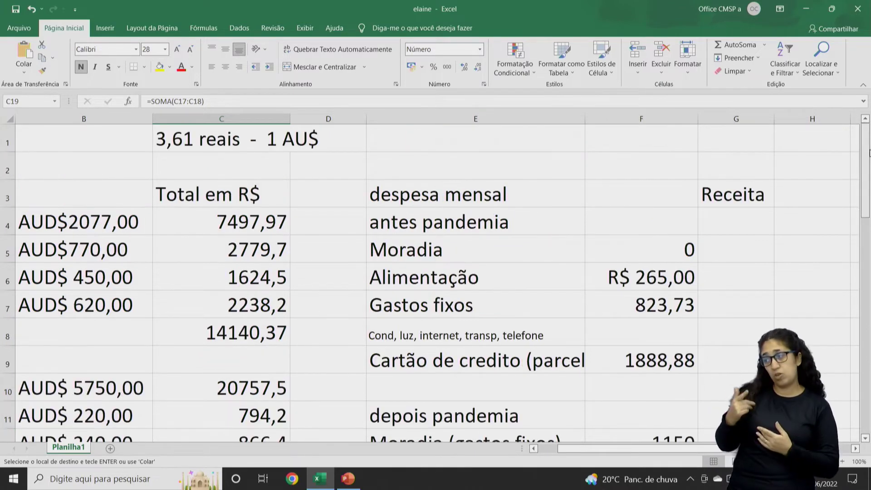
pyautogui.click(723, 141)
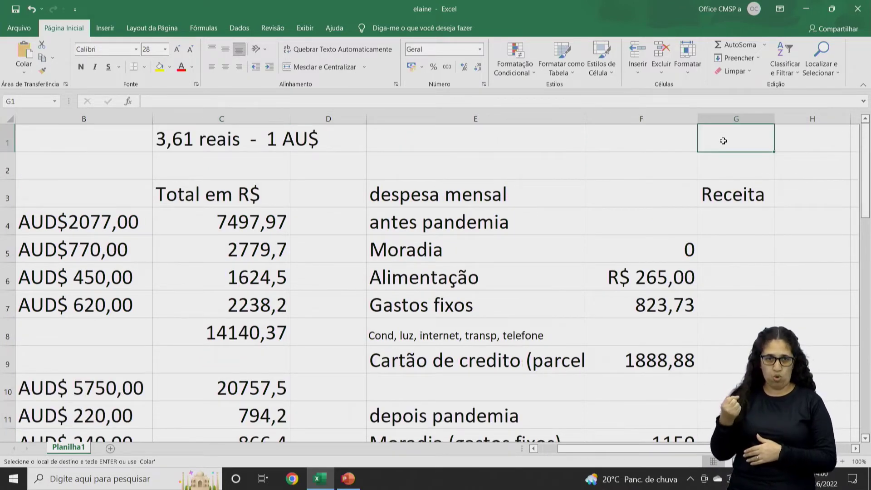
pyautogui.hotkey('ctrl', 'v')
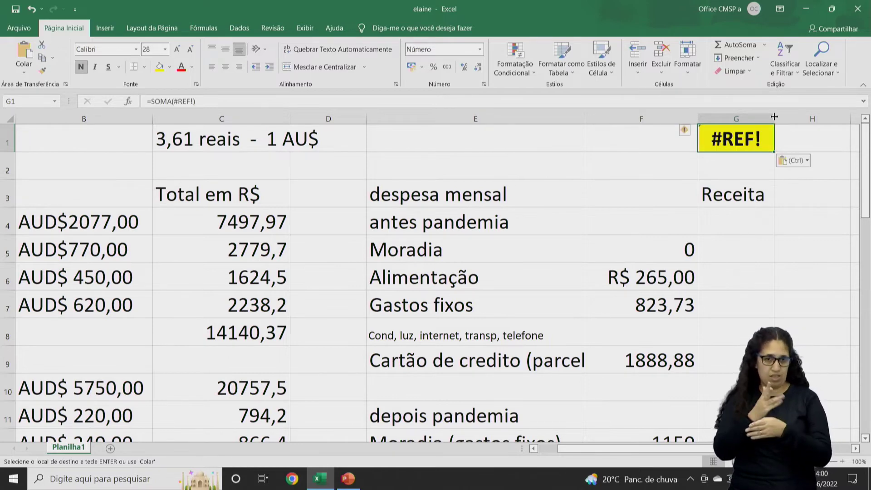
pyautogui.moveTo(774, 118); pyautogui.dragTo(770, 118)
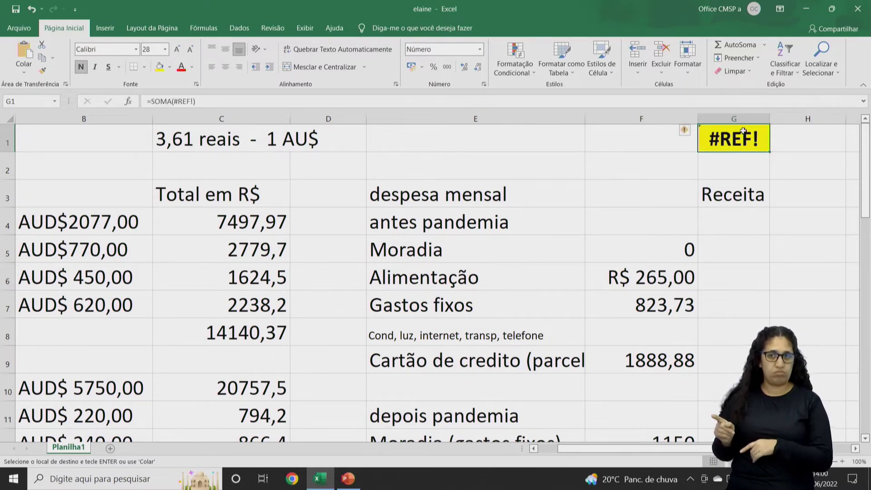
# Step: Clear the pasted formula from cell G1 and enter 39 instead
pyautogui.press('Delete')
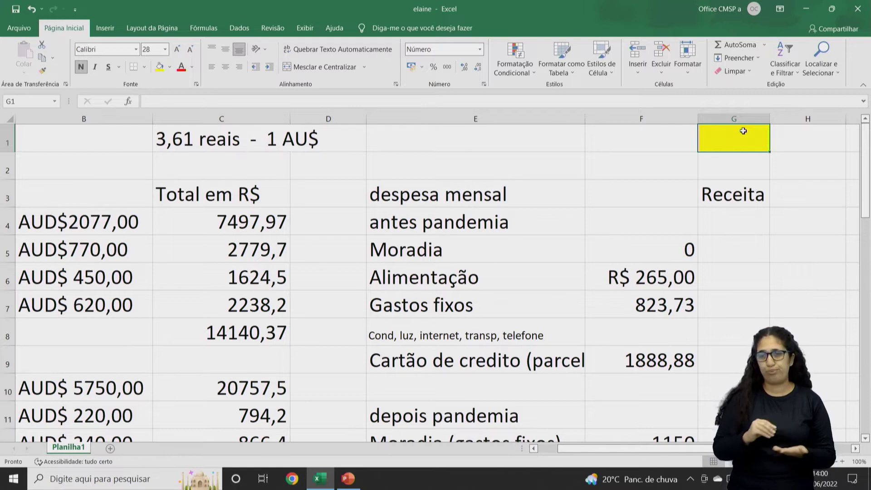
pyautogui.write('39')
pyautogui.press('Return')
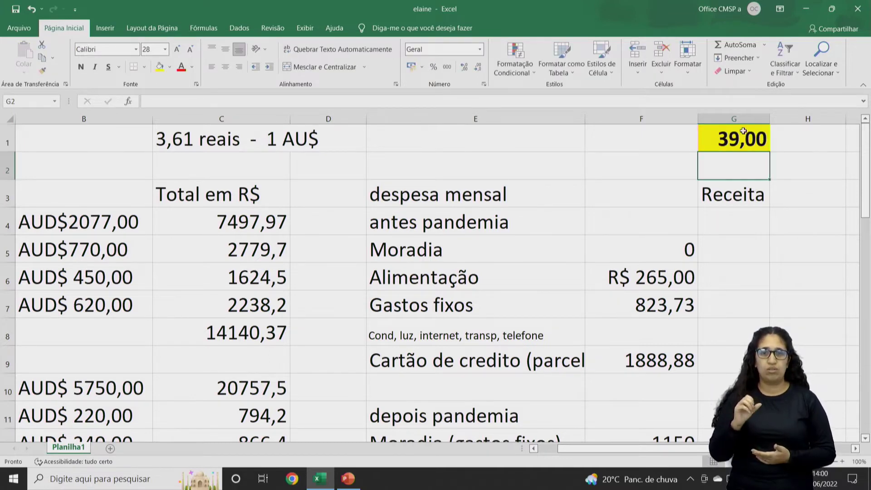
pyautogui.press('Down')
pyautogui.press('Down')
pyautogui.press('Down')
pyautogui.press('Down')
pyautogui.press('Down')
pyautogui.press('Down')
pyautogui.press('Down')
pyautogui.press('Down')
pyautogui.press('Down')
pyautogui.press('Down')
pyautogui.press('Down')
pyautogui.press('Down')
pyautogui.press('Down')
pyautogui.press('Down')
pyautogui.press('Down')
pyautogui.press('Down')
pyautogui.press('Down')
pyautogui.press('Down')
pyautogui.press('Down')
pyautogui.press('Down')
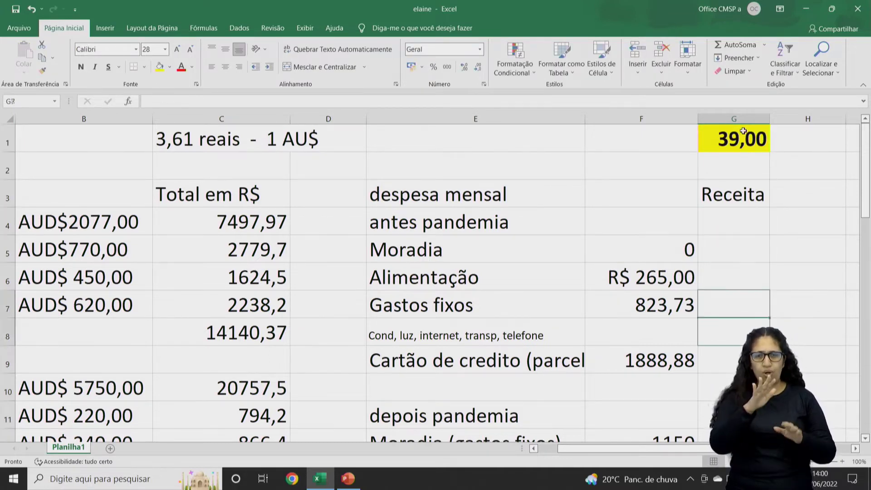
# Step: Replace the value in the highlighted cell G1 above the Receita column with 38585
pyautogui.press('Up')
pyautogui.press('Up')
pyautogui.press('Up')
pyautogui.press('Up')
pyautogui.press('Up')
pyautogui.press('Up')
pyautogui.press('Up')
pyautogui.press('Up')
pyautogui.press('Up')
pyautogui.press('Up')
pyautogui.press('Up')
pyautogui.press('Up')
pyautogui.press('Up')
pyautogui.press('Up')
pyautogui.press('Up')
pyautogui.press('Up')
pyautogui.press('Up')
pyautogui.press('Up')
pyautogui.press('Up')
pyautogui.press('Up')
pyautogui.press('Up')
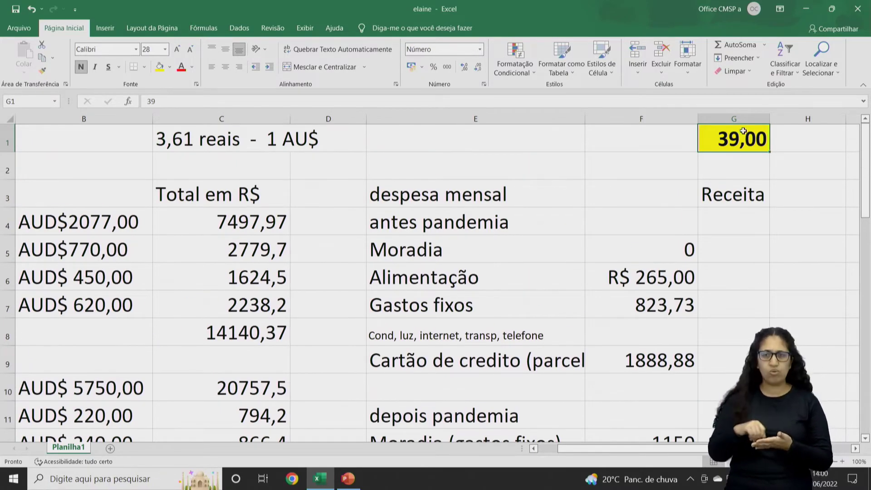
pyautogui.write('38585')
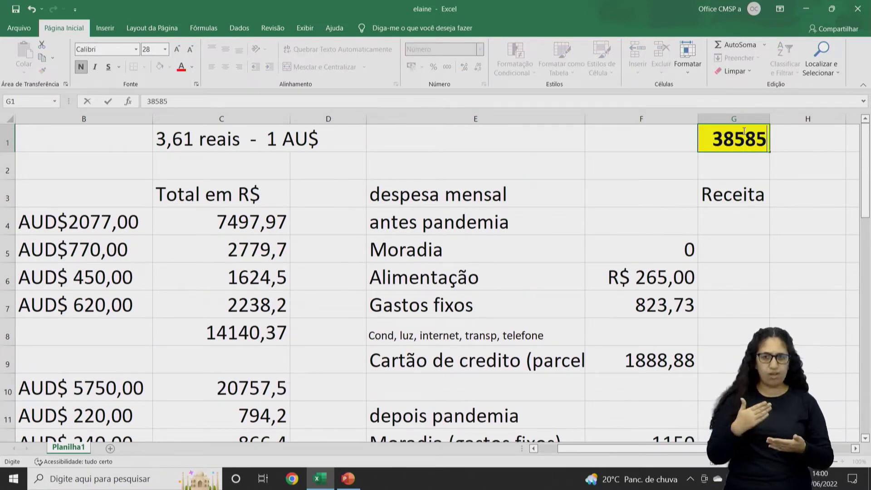
pyautogui.click(748, 157)
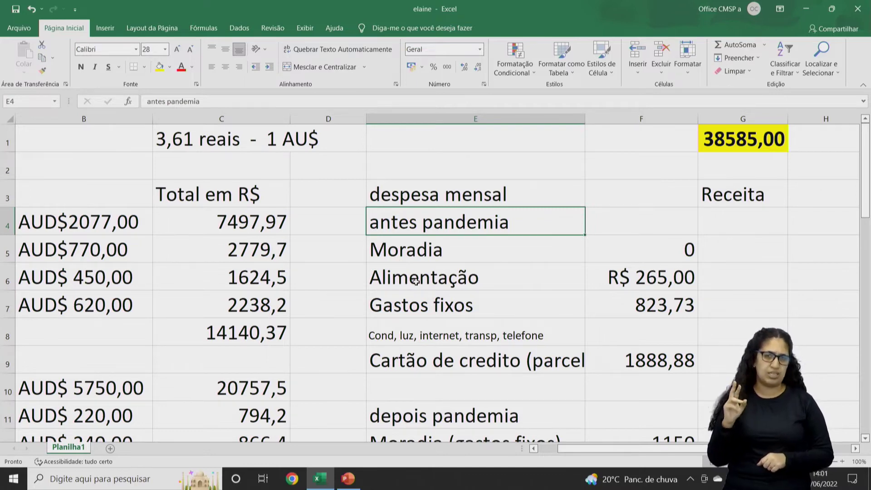
# Step: Review the monthly expenses in columns E and F, from the pre-pandemic credit card entry through the post-pandemic housing, food, phone and apartment instalment entries
pyautogui.click(466, 362)
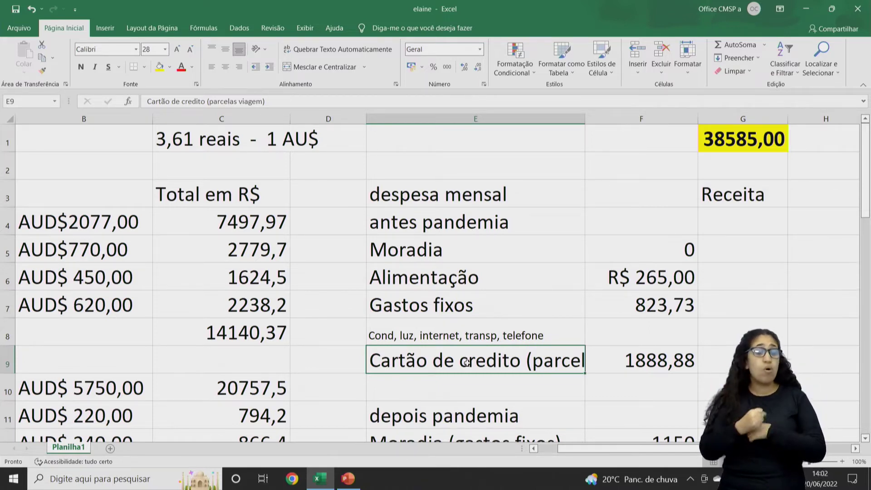
pyautogui.press('Down')
pyautogui.press('Down')
pyautogui.press('Down')
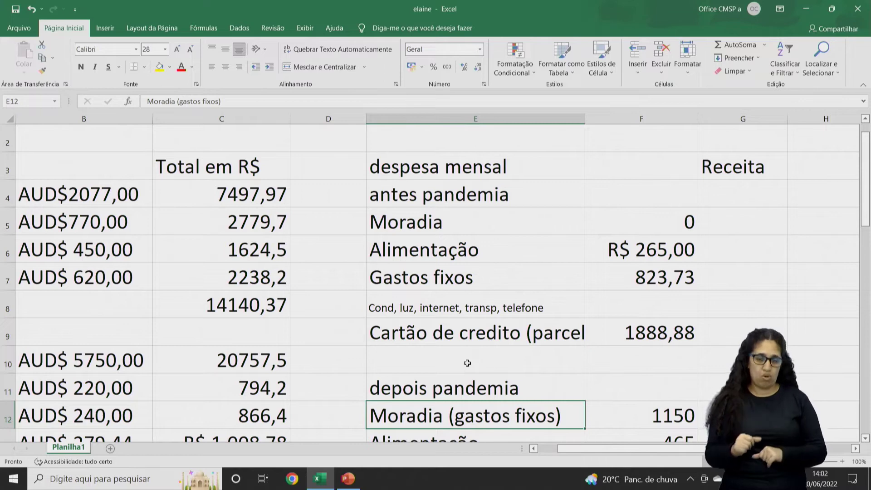
pyautogui.press('Down')
pyautogui.press('Down')
pyautogui.press('Up')
pyautogui.press('Up')
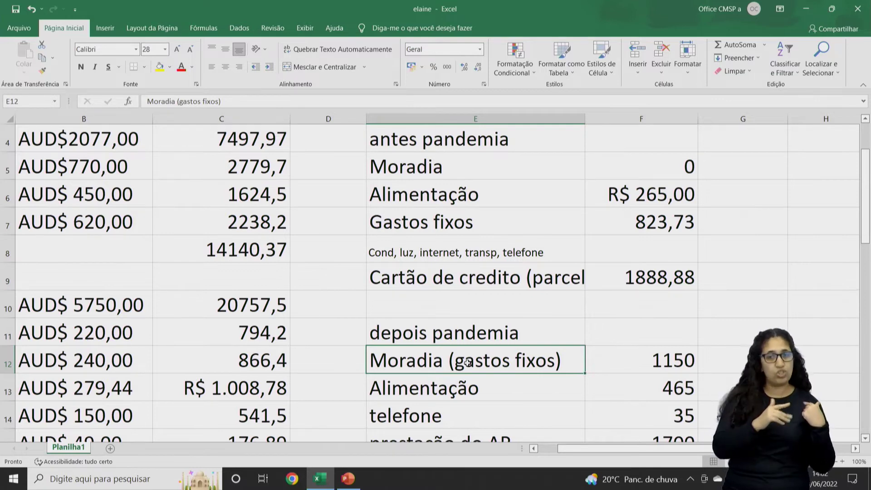
pyautogui.press('Down')
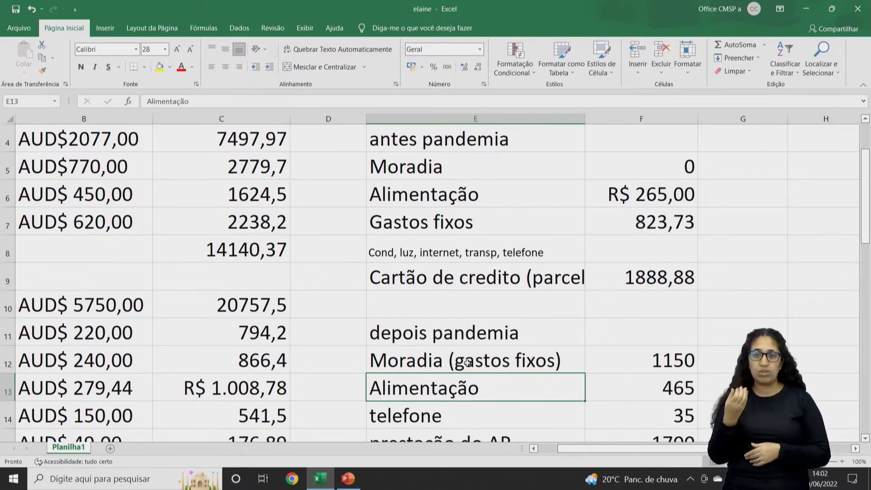
pyautogui.press('Right')
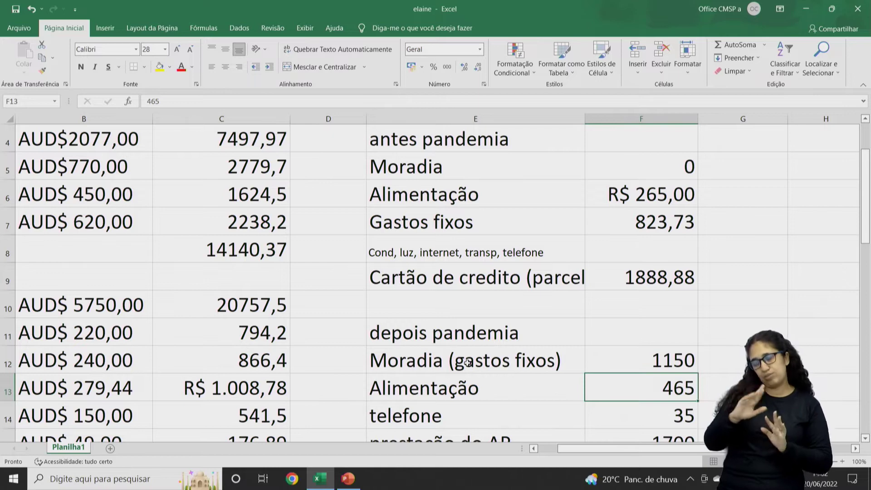
pyautogui.press('Left')
pyautogui.press('Down')
pyautogui.press('Down')
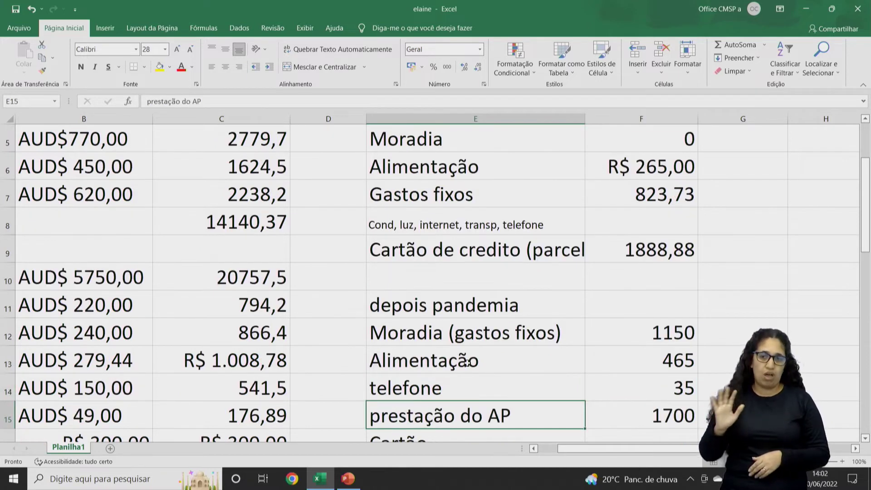
pyautogui.press('Up')
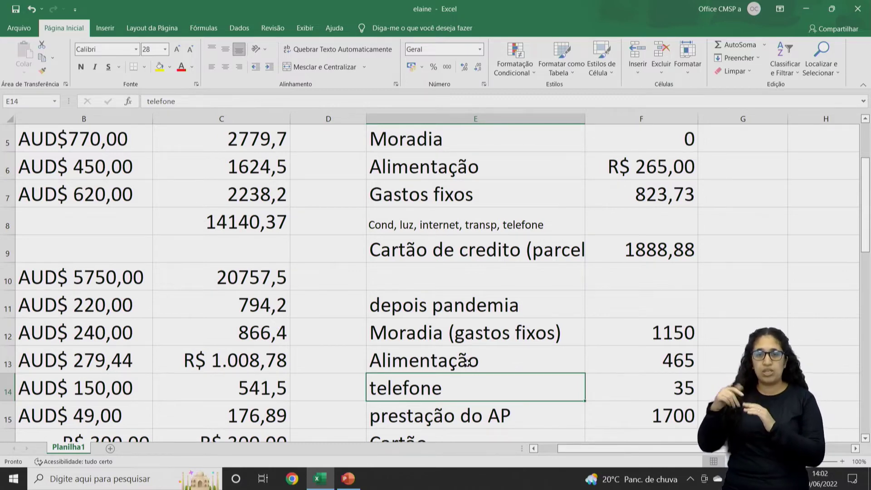
pyautogui.press('Up')
pyautogui.press('Up')
pyautogui.press('Right')
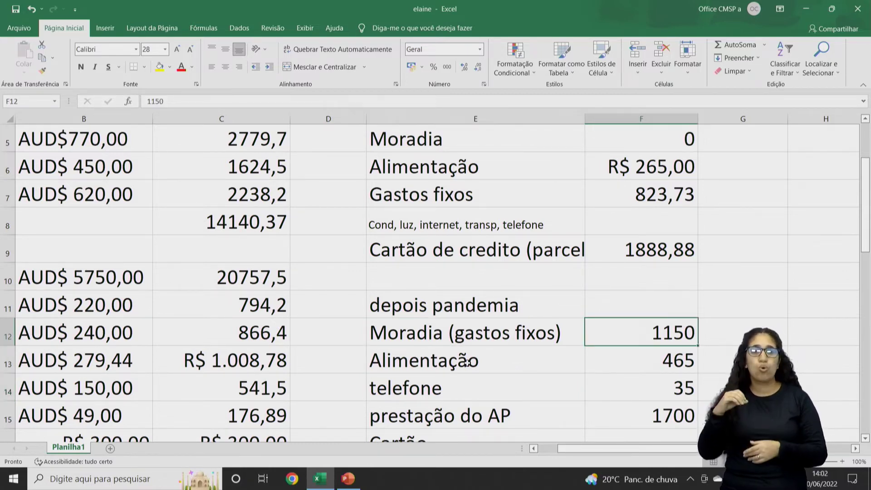
pyautogui.press('Down')
pyautogui.press('Down')
pyautogui.press('Down')
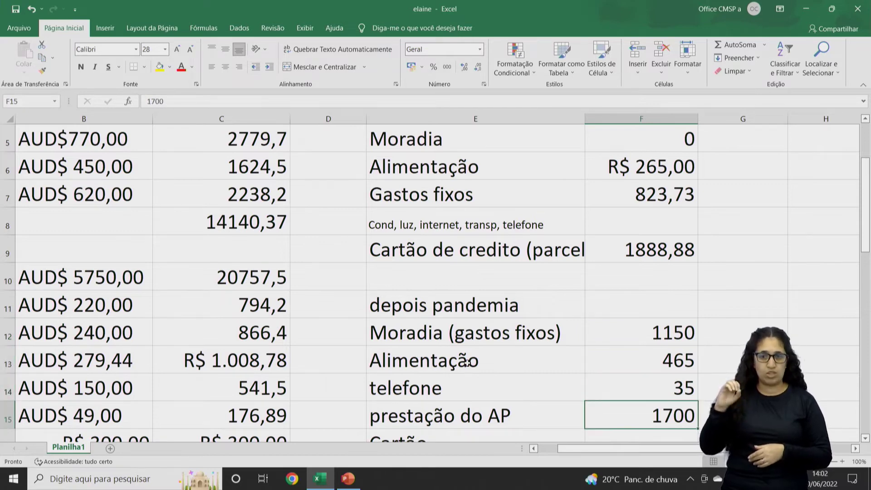
pyautogui.press('Left')
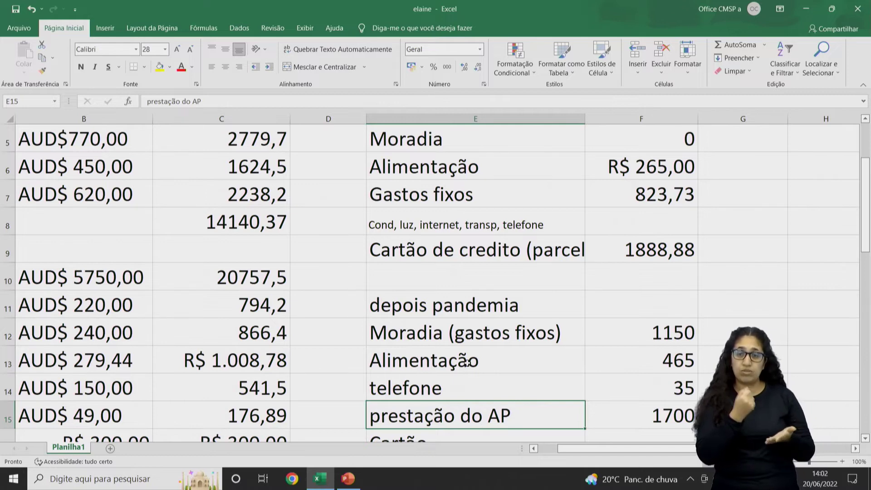
# Step: Enter 500 as the post-pandemic Cartão expense in cell F16 and select the empty cell F18 below the list
pyautogui.press('Down')
pyautogui.press('Right')
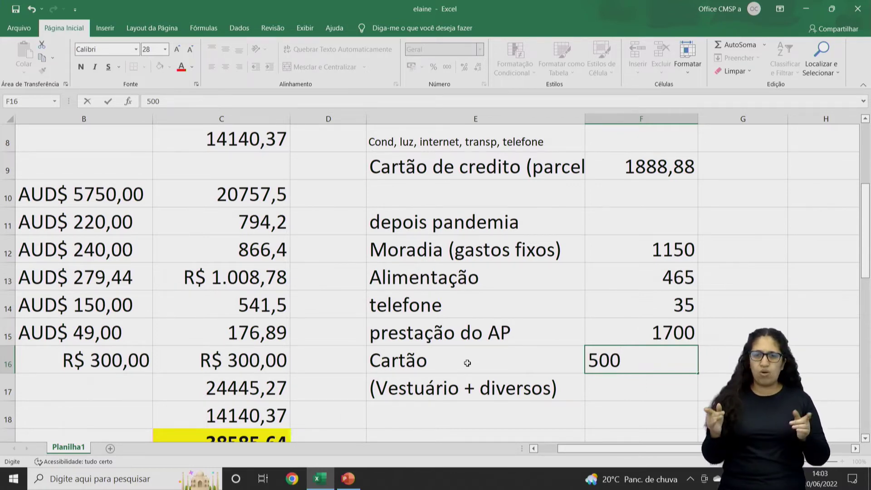
pyautogui.press('Return')
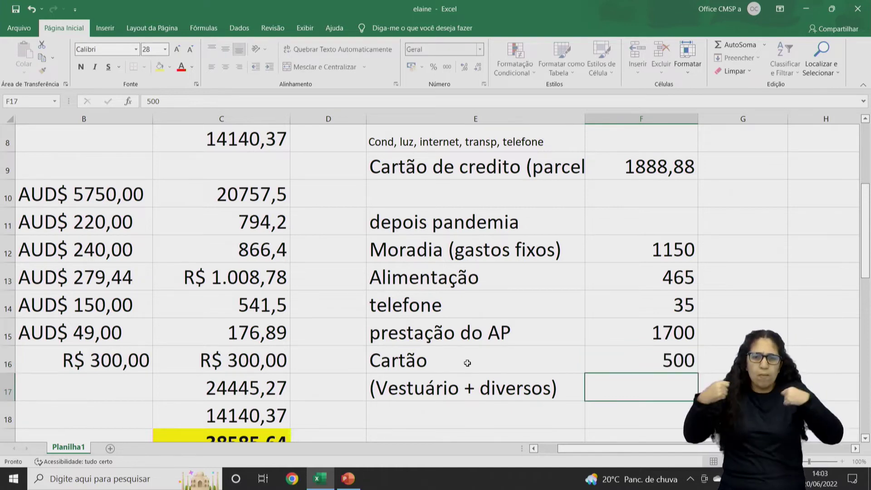
pyautogui.press('Down')
pyautogui.press('Down')
pyautogui.press('Up')
pyautogui.press('Down')
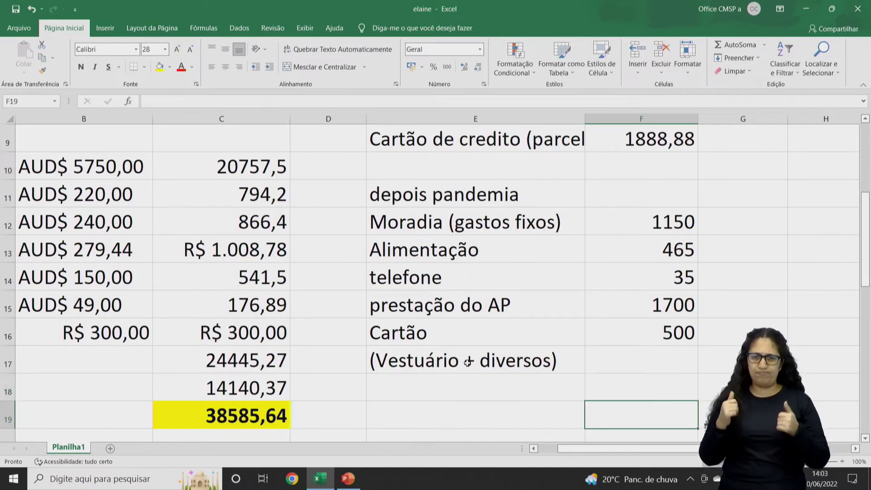
pyautogui.press('Up')
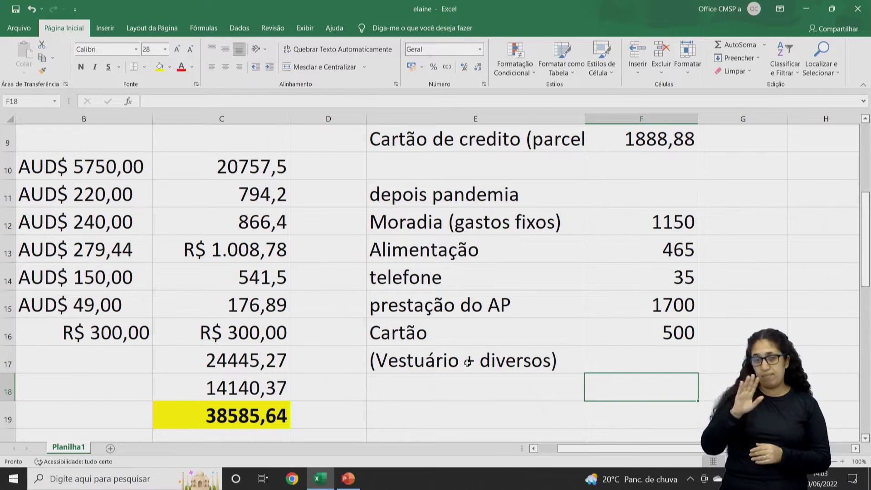